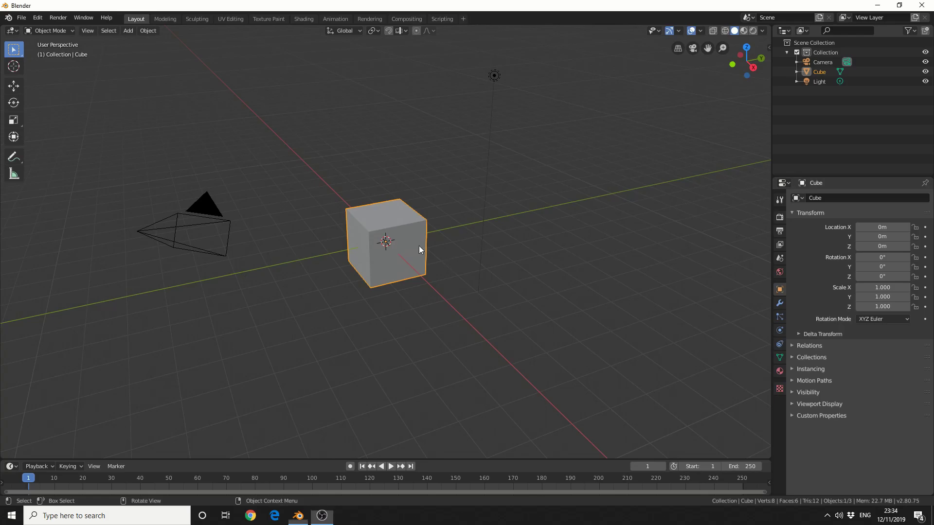
- Delete the default cube and add a mesh plane at the scene origin
key(Delete)
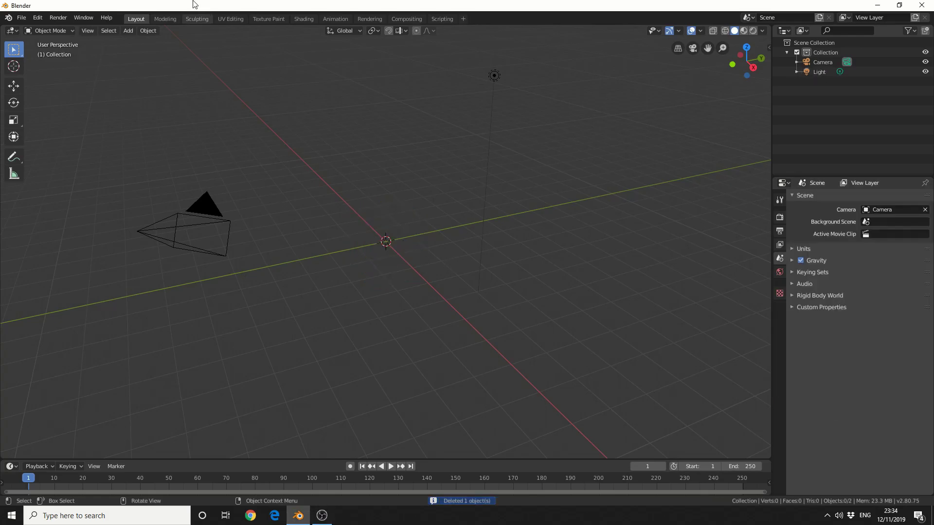
click(124, 33)
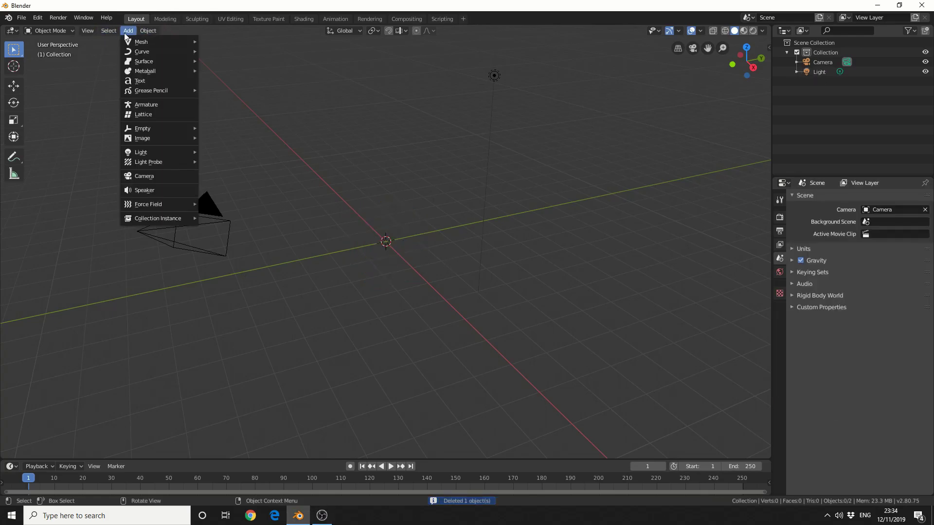
mouse_move(136, 42)
click(220, 43)
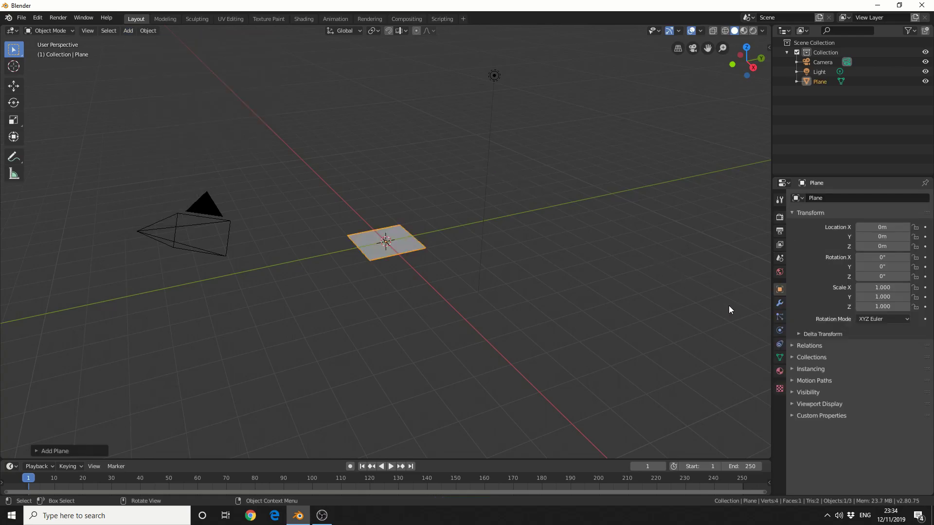
- Add a particle system to the plane with a particle count of 200
click(780, 317)
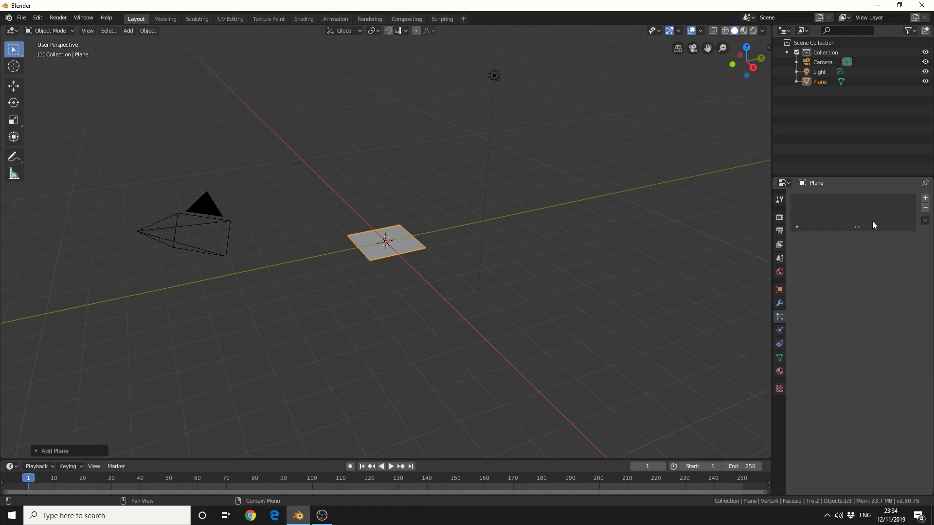
click(926, 198)
click(879, 283)
text(200)
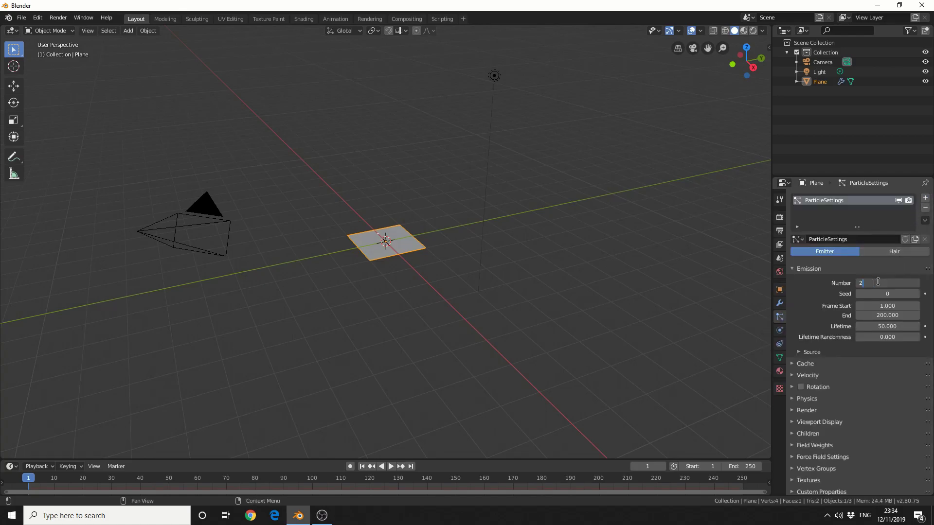
key(Return)
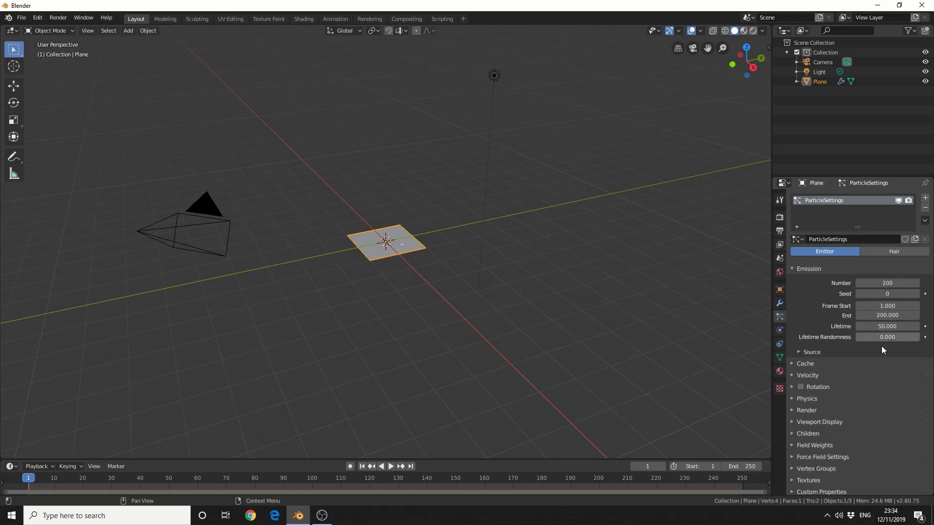
- Switch particle physics to Keyed, preview the playback, and rewind to frame 0
click(811, 400)
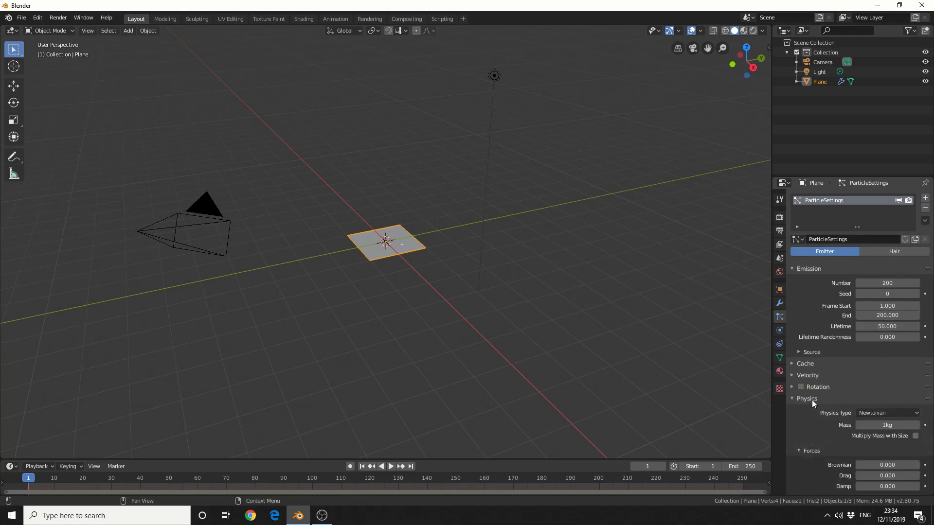
click(866, 414)
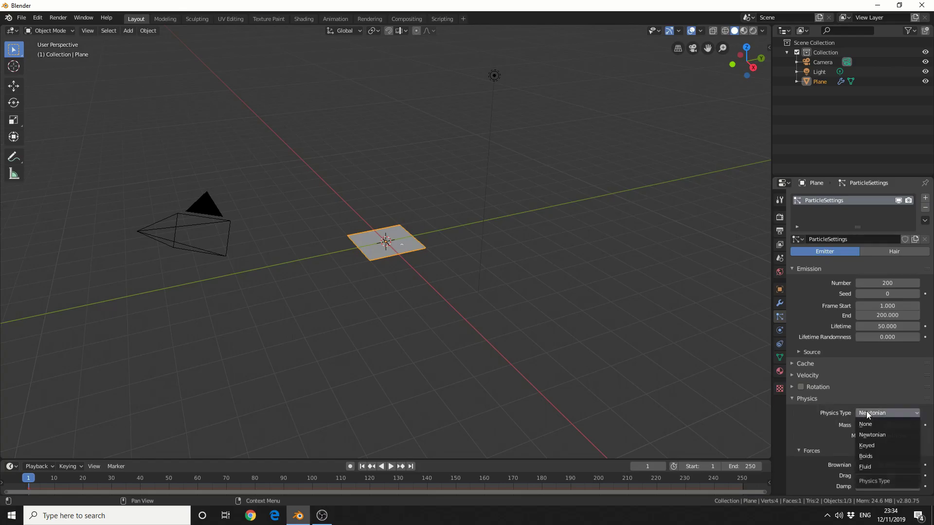
click(882, 448)
click(389, 467)
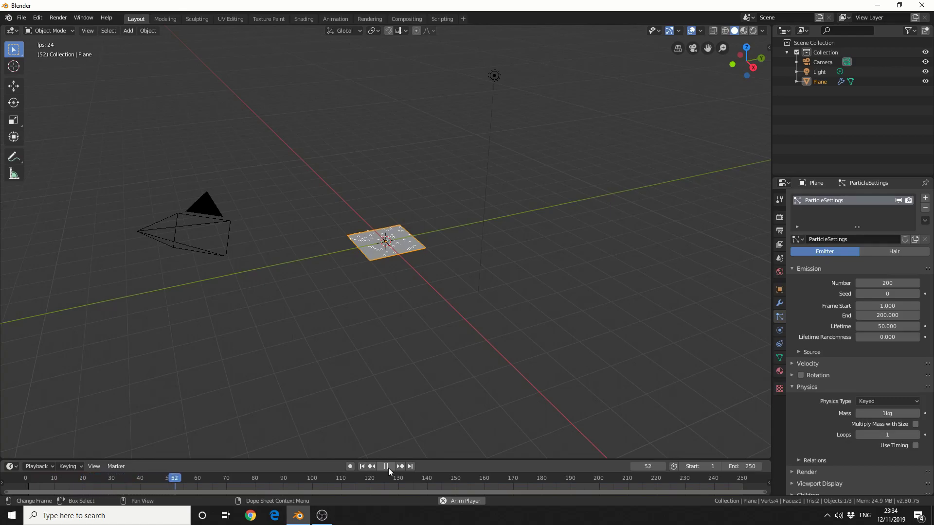
click(387, 467)
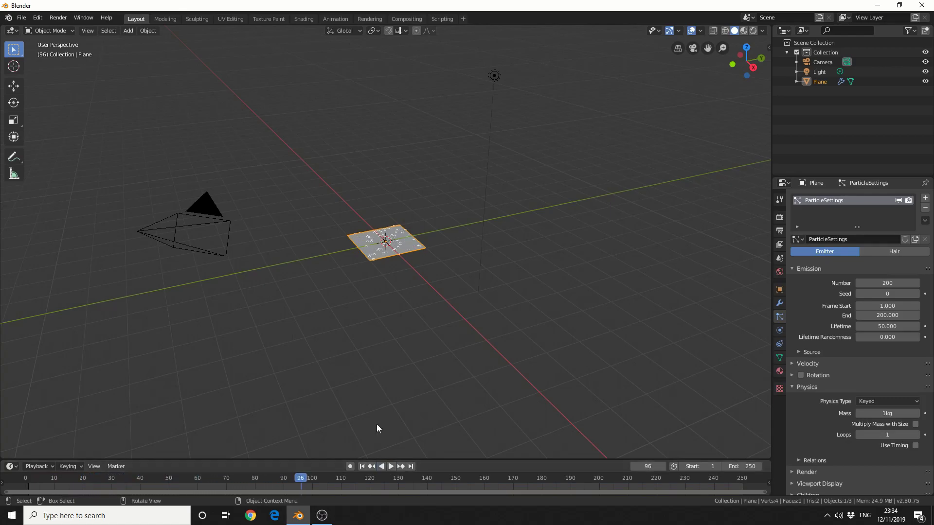
drag(311, 479, 25, 480)
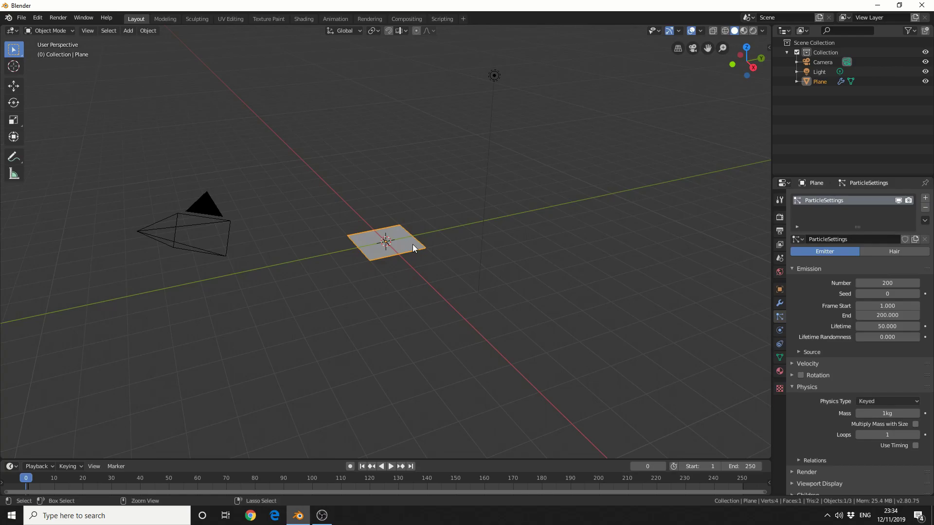
- Copy-paste the plane, move it up and away, and duplicate it further up-left
key(ctrl+c)
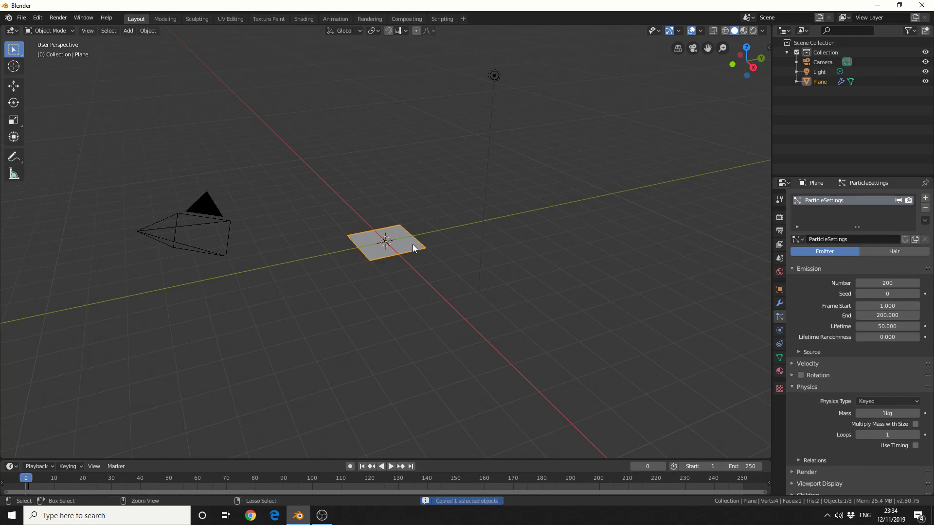
key(ctrl+v)
click(14, 86)
drag(386, 217, 450, 149)
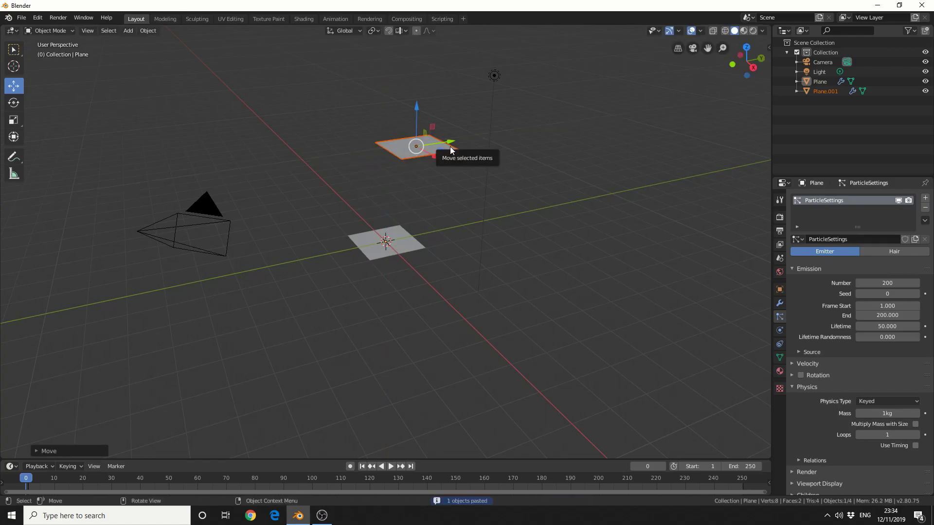
key(shift+d)
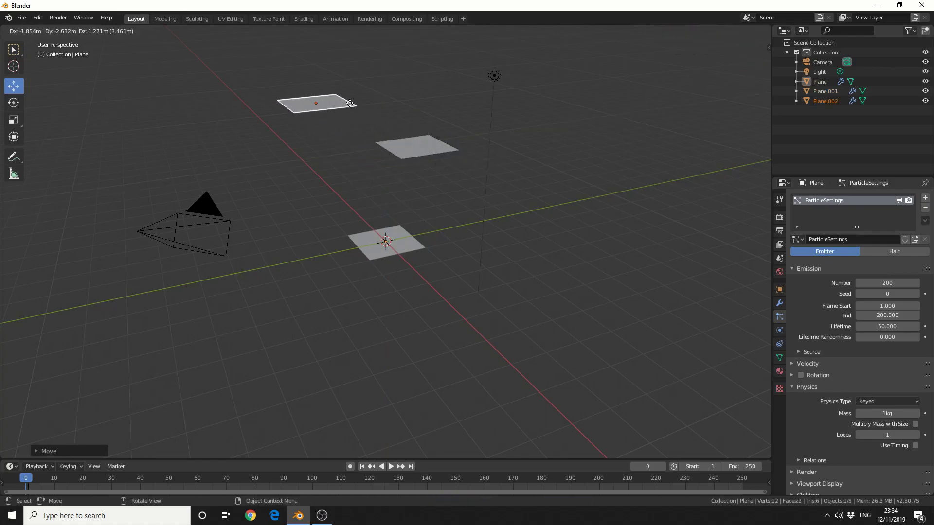
click(350, 111)
- Copy-paste Plane.002 in the Outliner as Plane.003, duplicate it near the top, and reselect the original plane
right_click(821, 102)
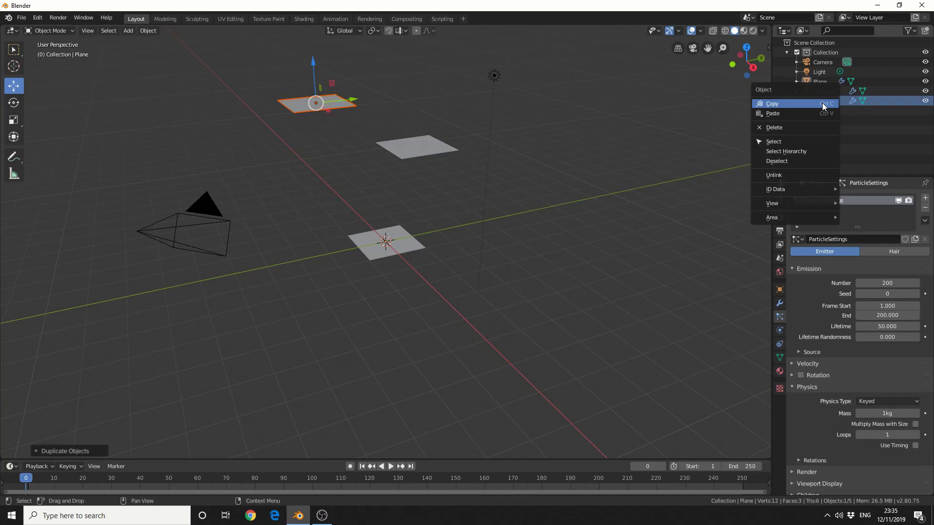
key(Escape)
right_click(822, 103)
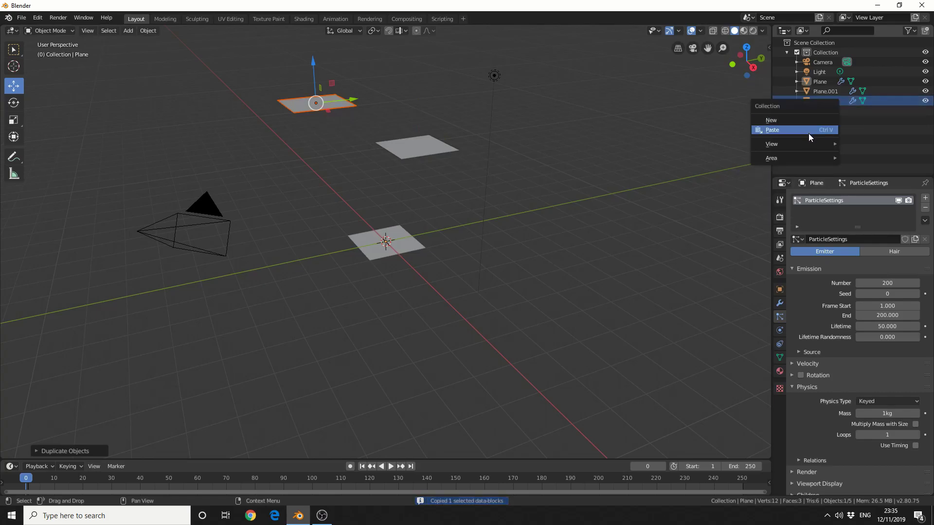
click(826, 116)
right_click(829, 108)
click(806, 111)
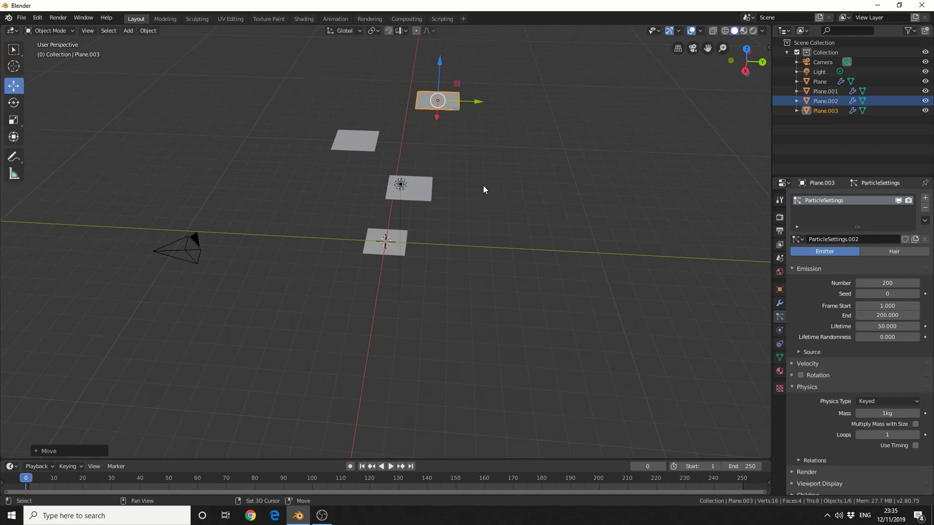
key(shift+d)
click(469, 232)
click(385, 242)
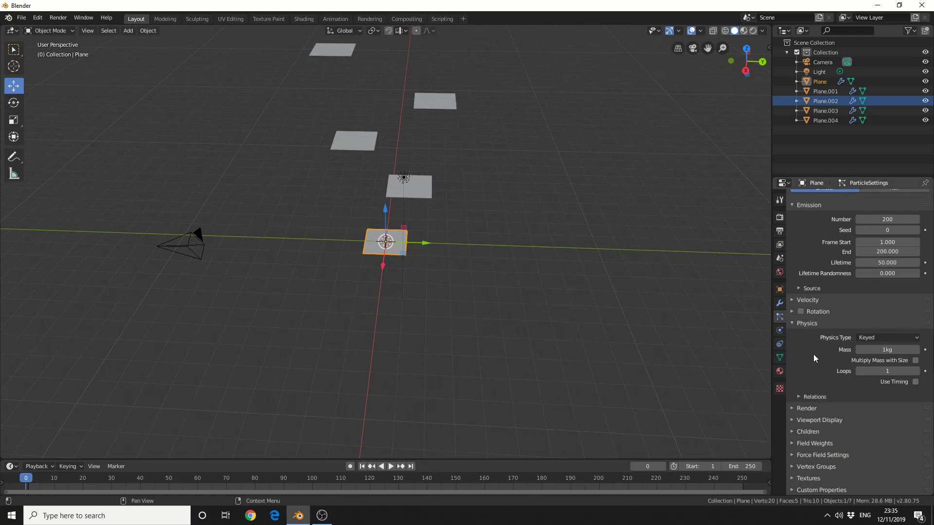
- Add Plane, Plane.001 and Plane.002 as the first keyed targets in Relations
click(815, 397)
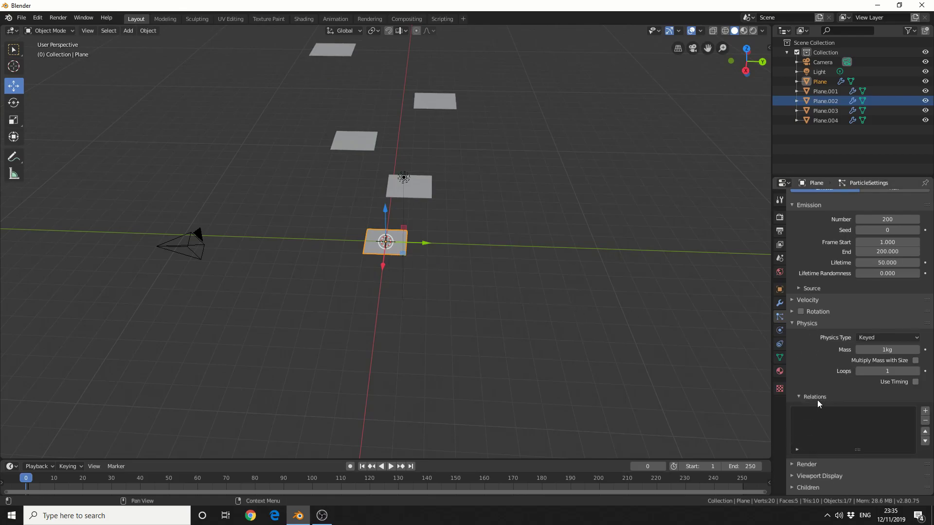
click(926, 412)
scroll(914, 411, down, 3)
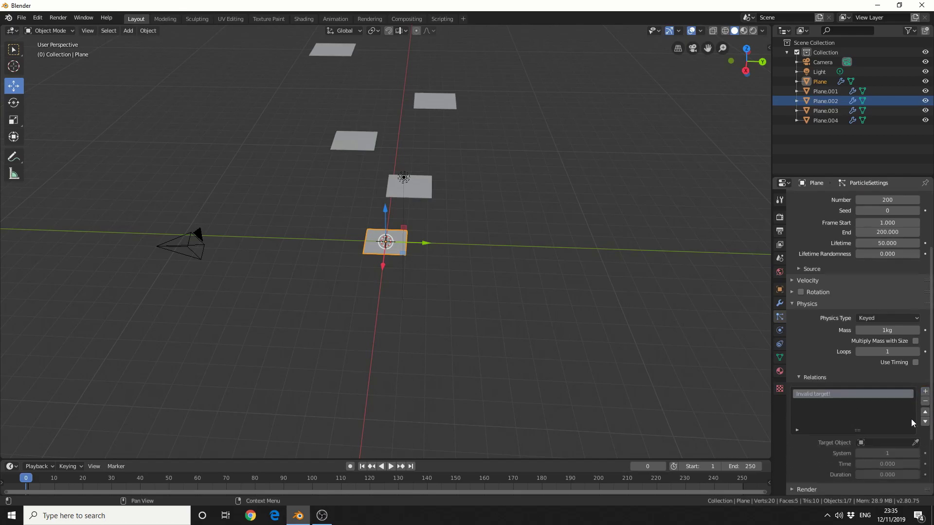
click(916, 405)
click(376, 234)
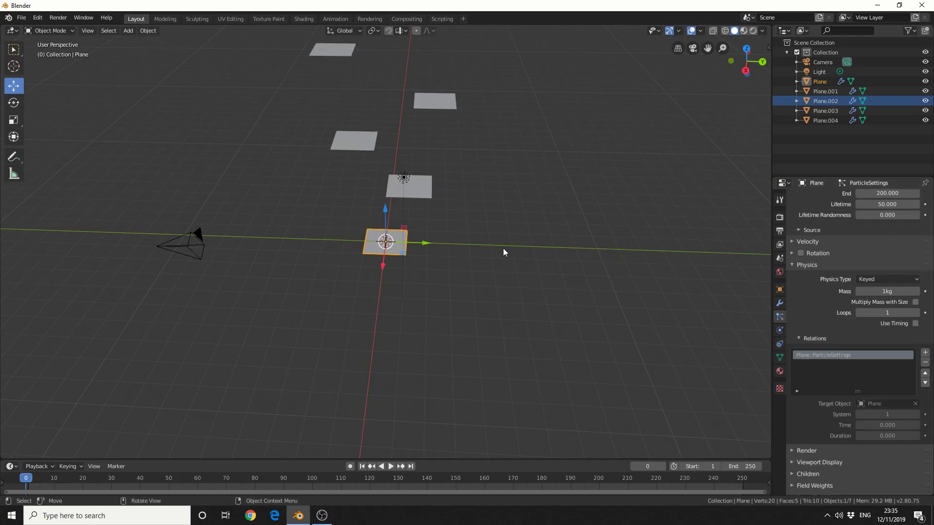
click(926, 354)
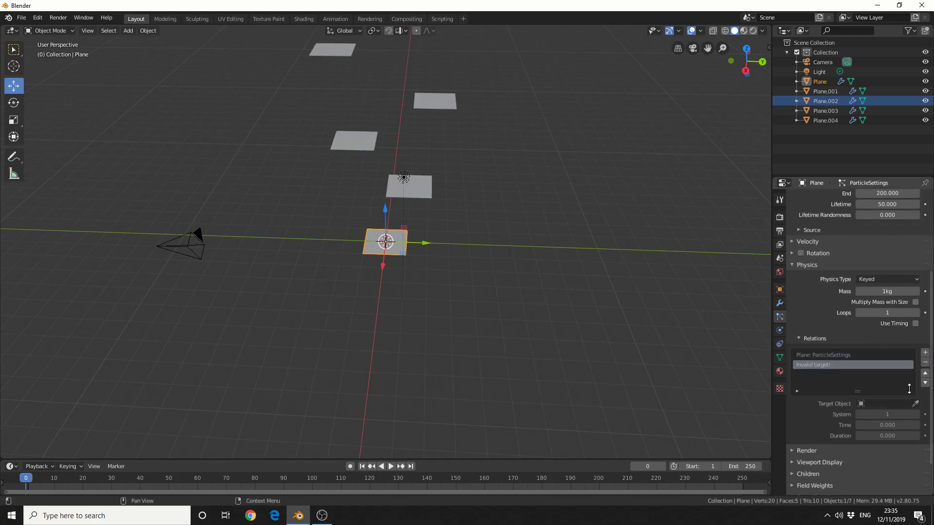
click(916, 405)
click(404, 187)
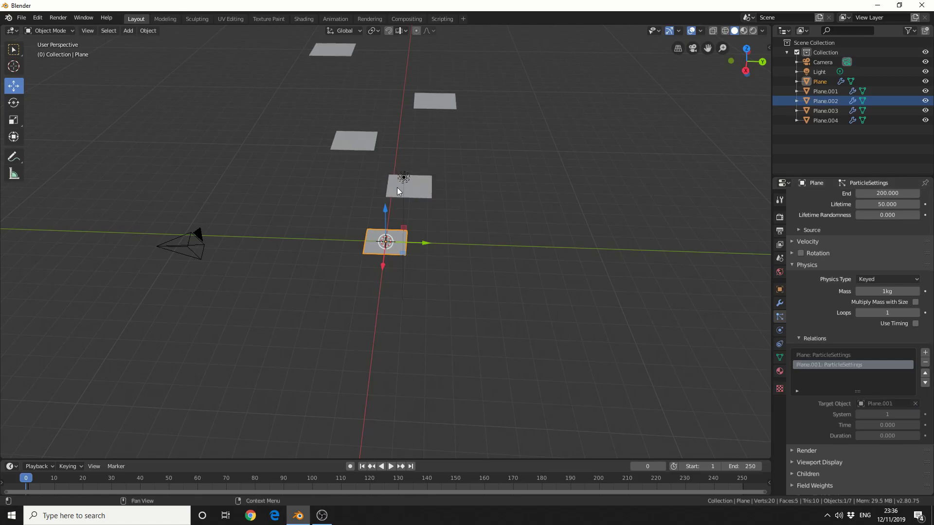
click(925, 353)
click(916, 404)
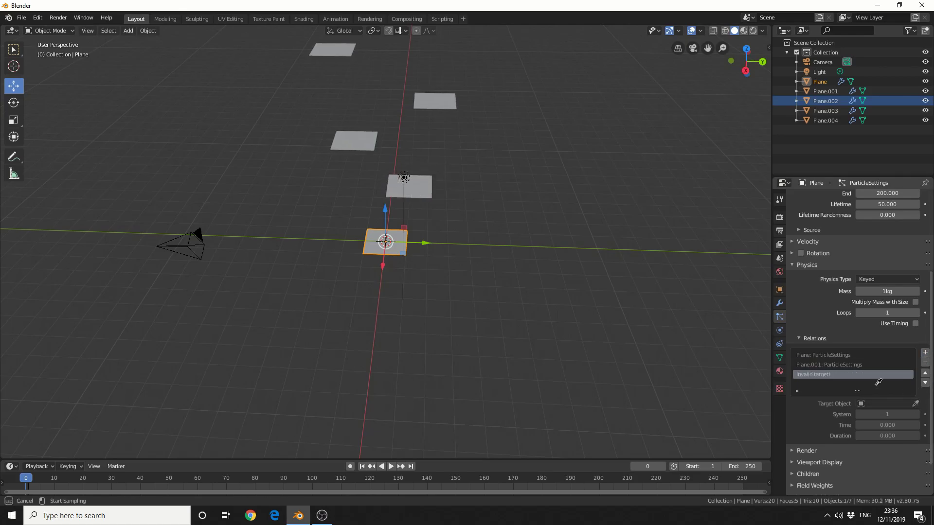
click(349, 133)
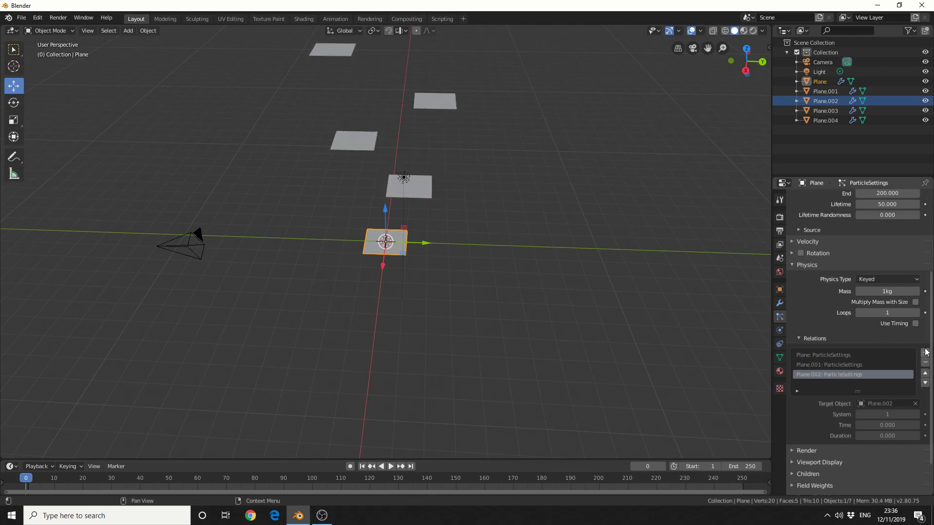
- Add Plane.003 and Plane.004 as further keyed targets and reframe the view on the planes
click(927, 355)
click(915, 404)
click(444, 106)
click(925, 352)
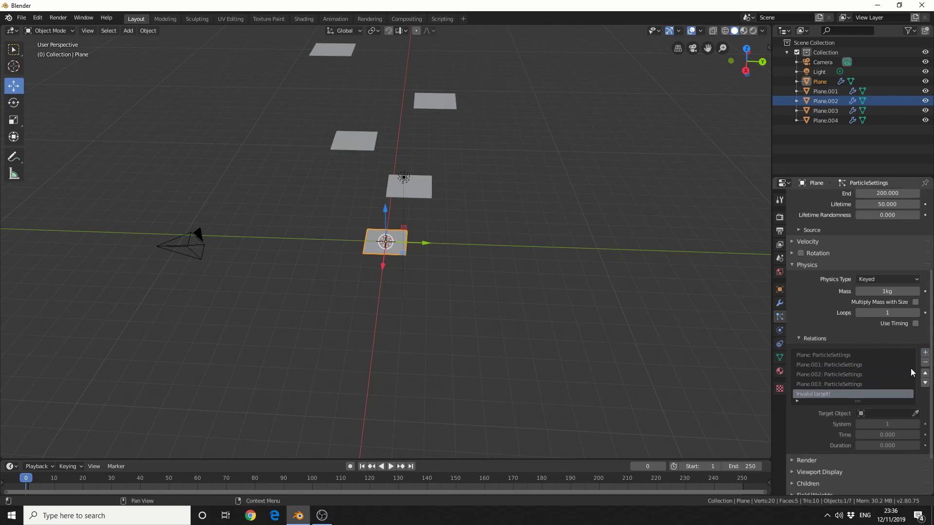
click(914, 414)
click(335, 44)
middle_drag(438, 205, 448, 258)
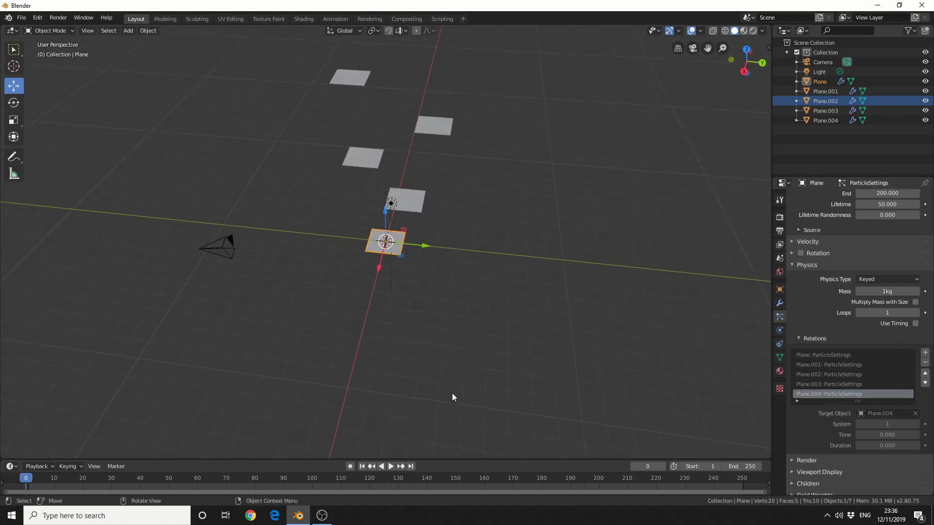
middle_drag(448, 437, 477, 375)
scroll(482, 371, up, 3)
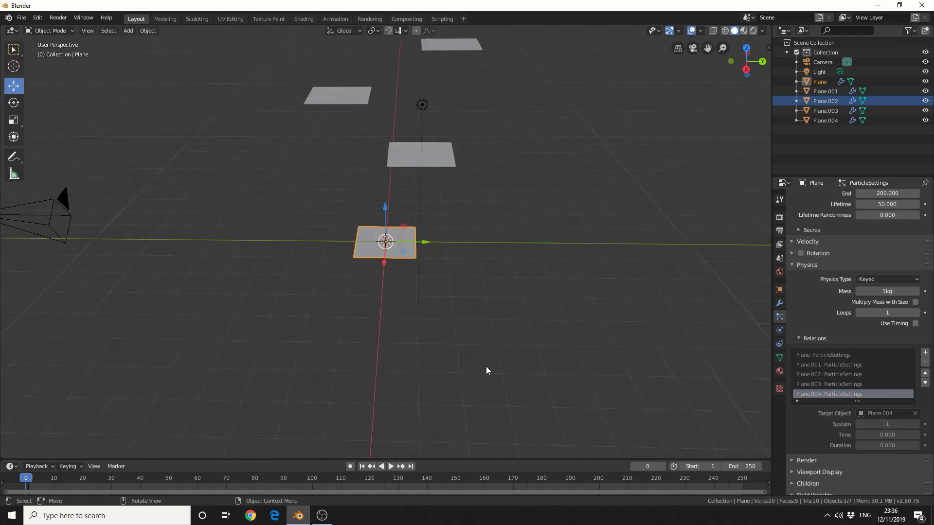
shift+middle_drag(549, 291, 547, 392)
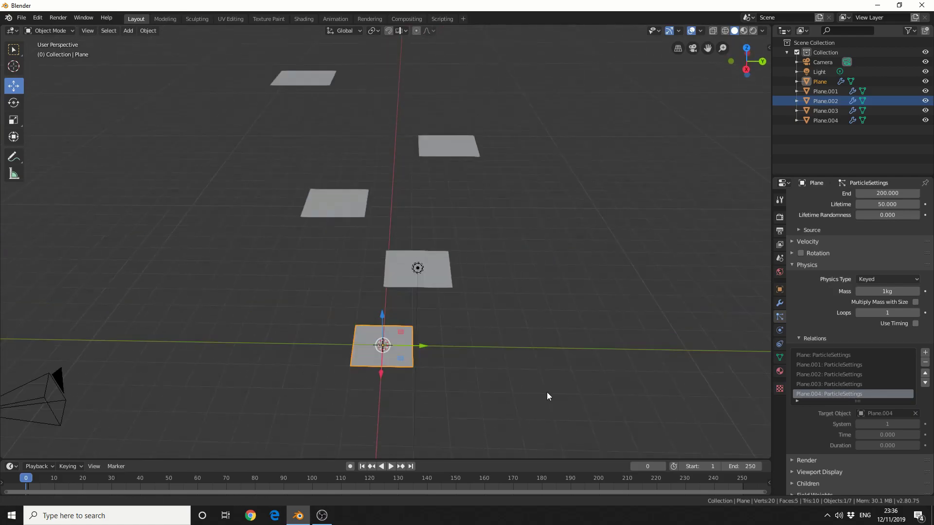
- Play the particles streaming between planes, rewind to frame 0, and select Plane.002
click(391, 467)
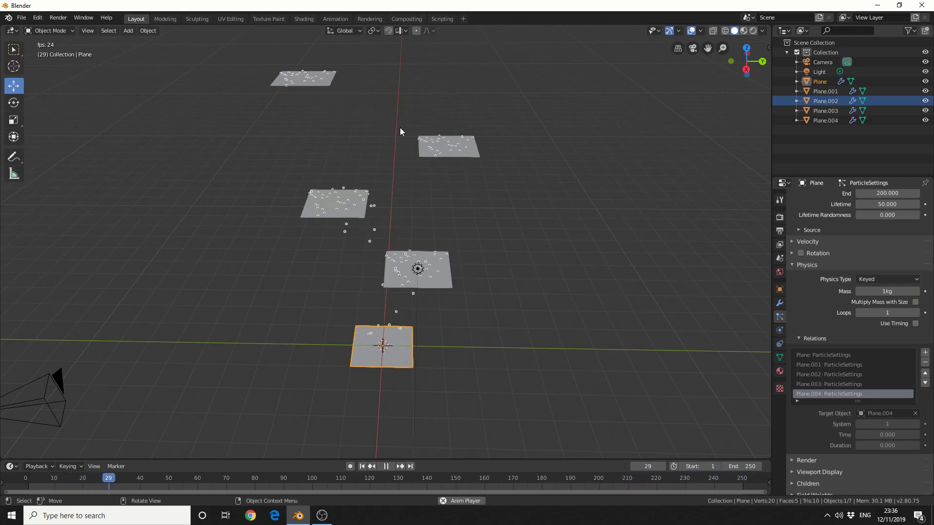
drag(239, 479, 26, 479)
key(space)
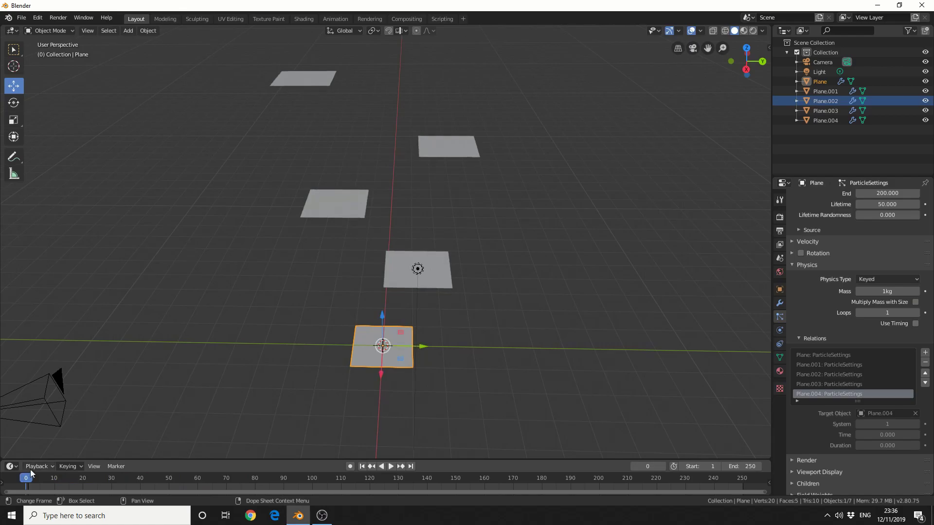
click(344, 202)
- Set Plane.002 and Plane.003 to 1 particle each and replay the animation
scroll(822, 263, up, 2)
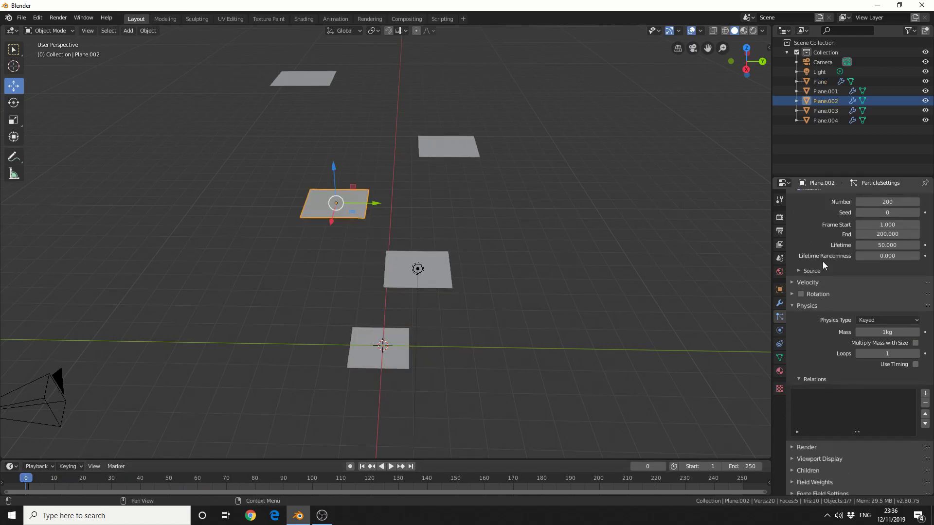
scroll(825, 263, up, 4)
click(879, 278)
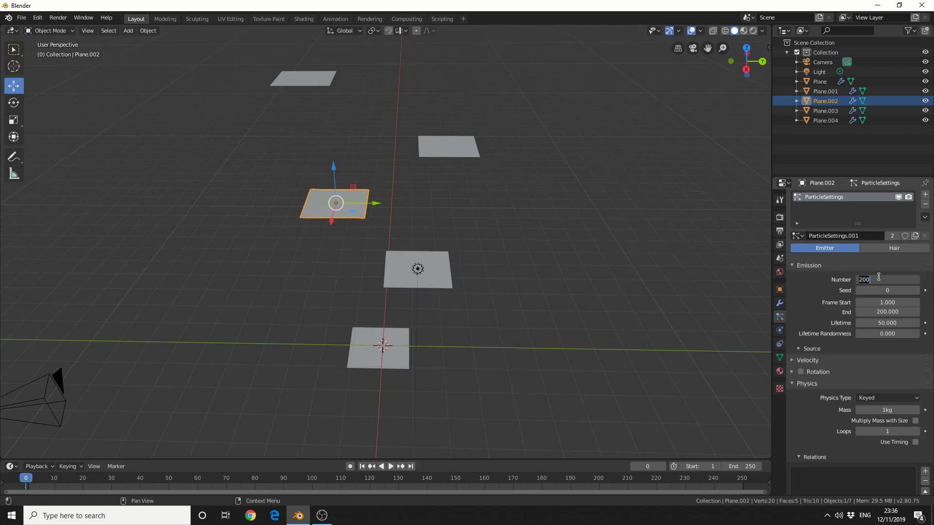
text(1)
key(Return)
click(428, 144)
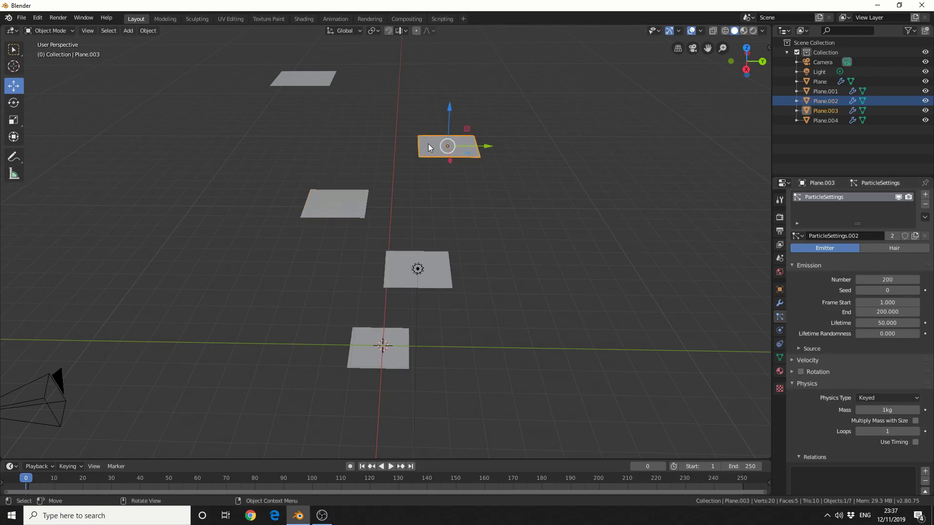
click(888, 279)
text(1)
key(Return)
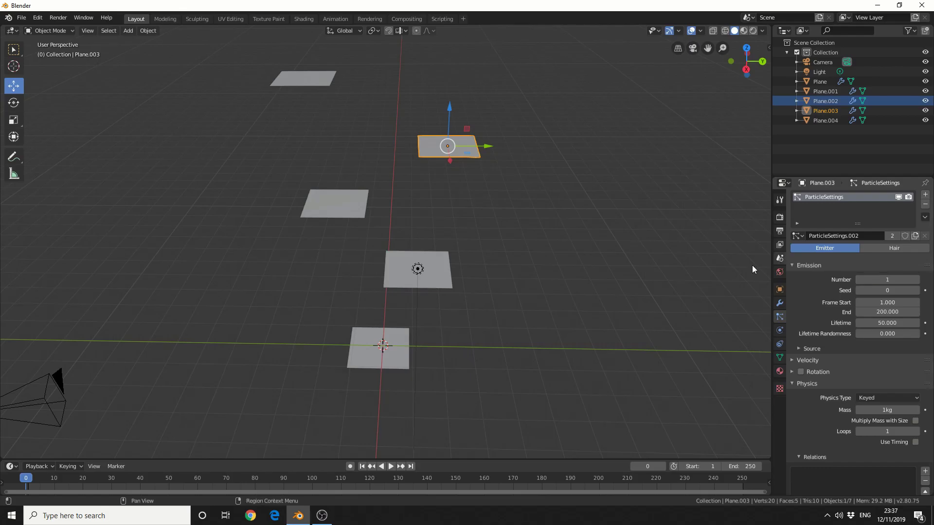
click(390, 466)
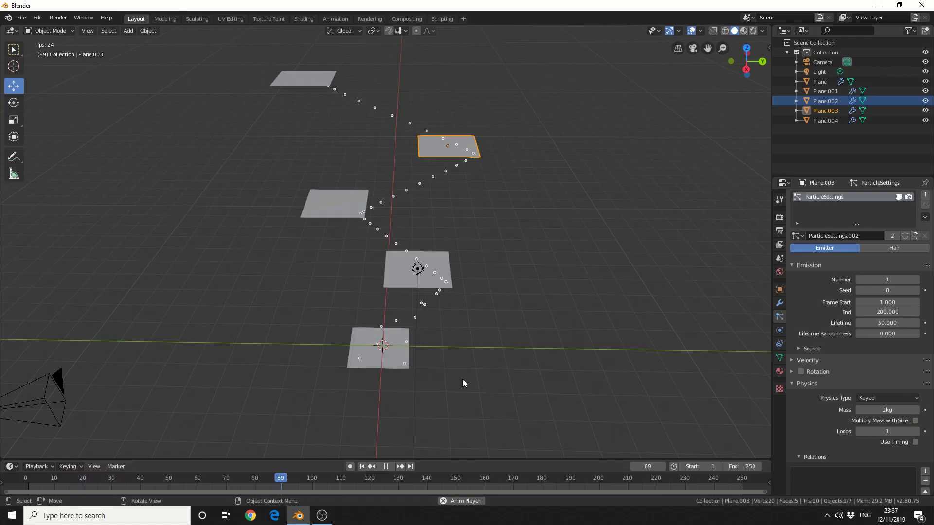
click(386, 467)
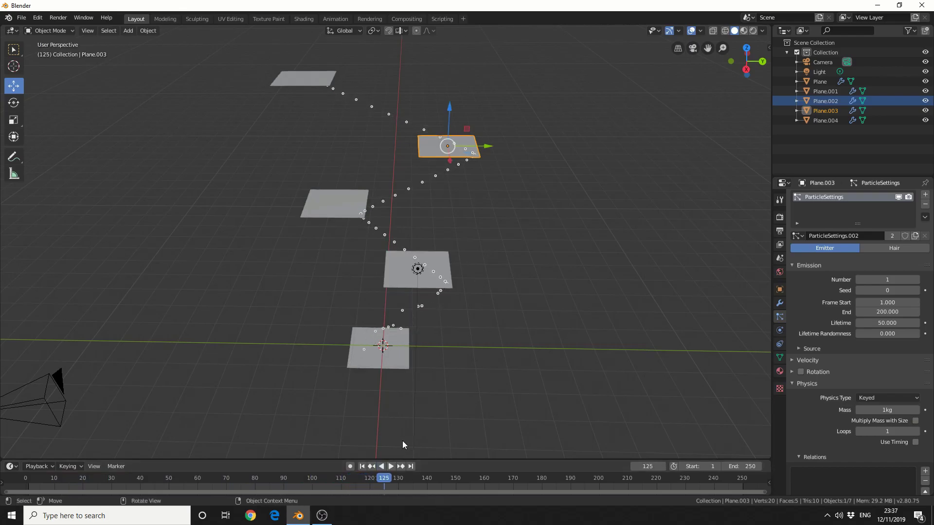
- Give Plane.002 50 particles and Plane.003 200, then replay from the first frame
click(346, 208)
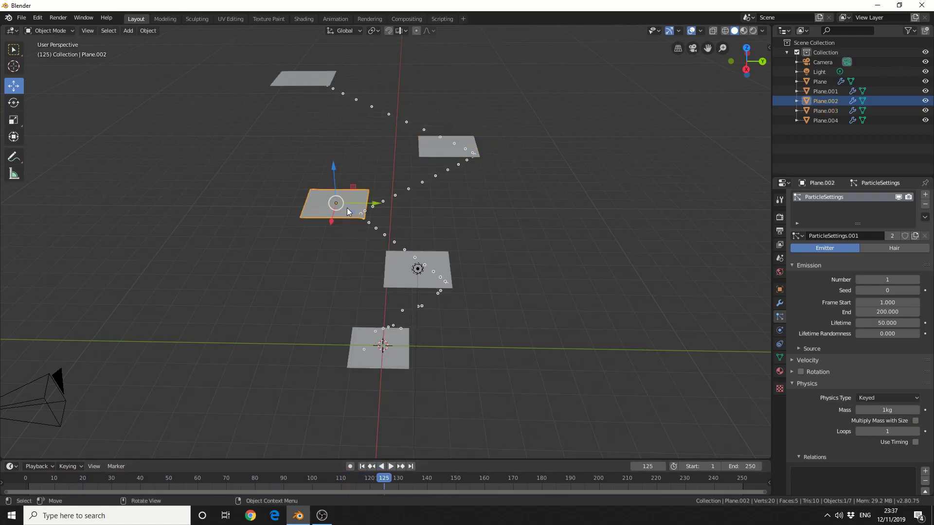
click(872, 282)
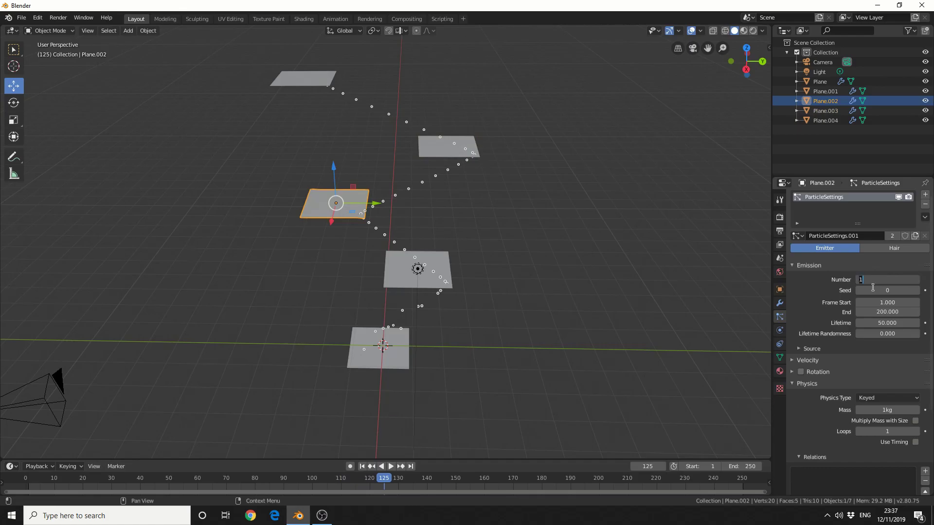
text(50)
key(Return)
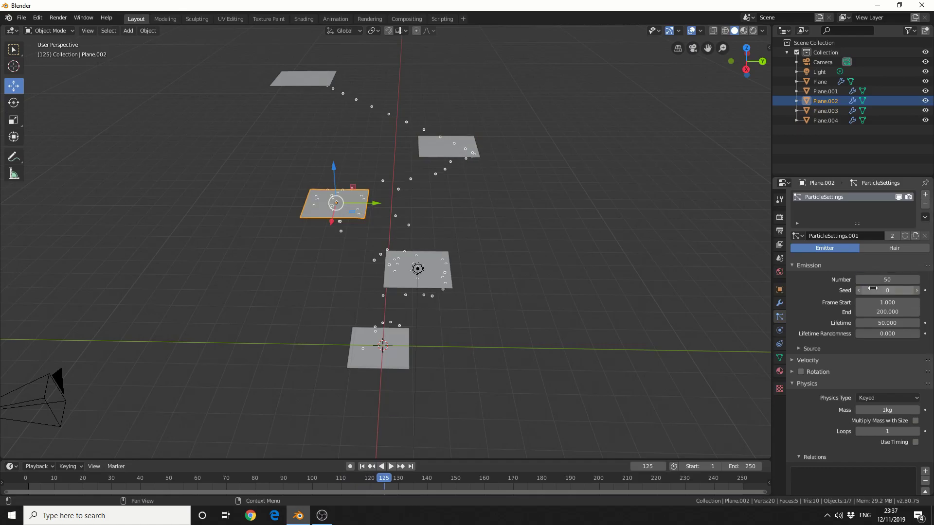
click(437, 139)
click(439, 133)
double_click(869, 278)
key(Return)
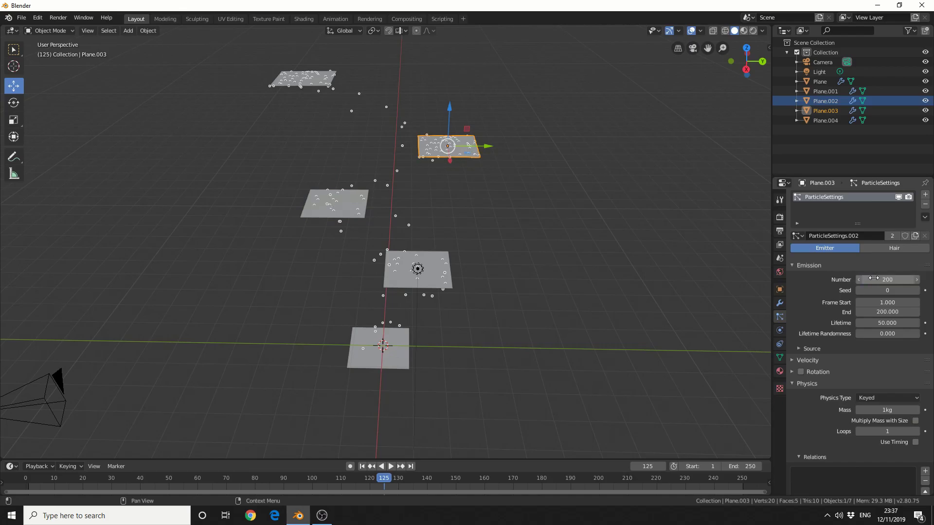
click(362, 466)
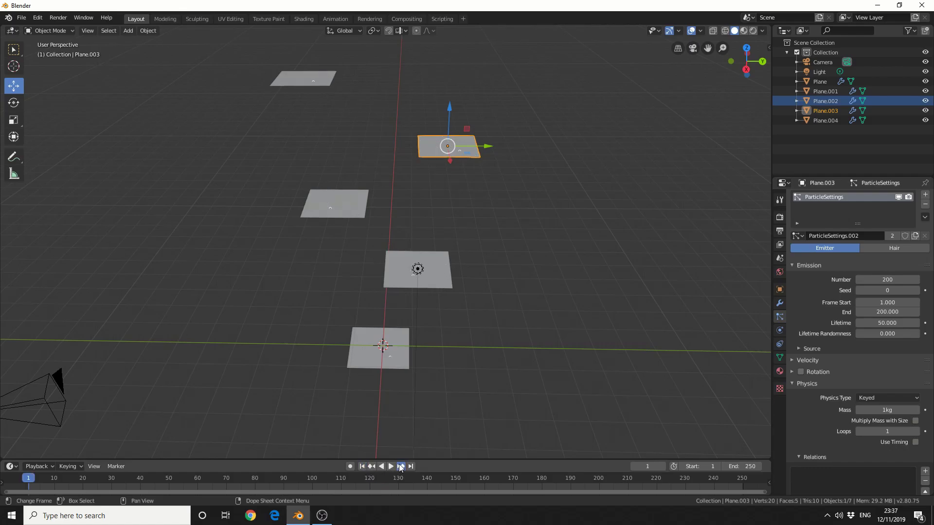
click(401, 466)
click(391, 467)
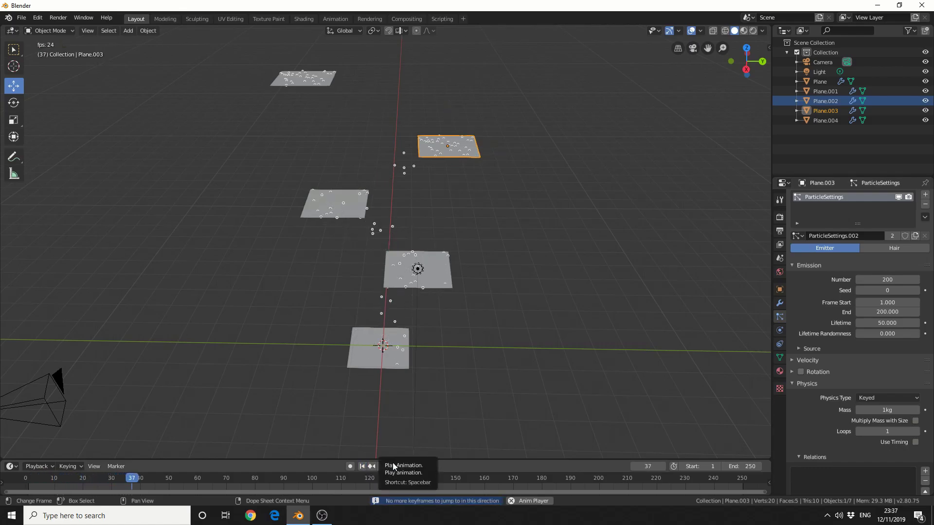
click(393, 464)
- Rotate Plane.003, Plane.004, Plane.002 and Plane.001 to varied tilts
click(14, 102)
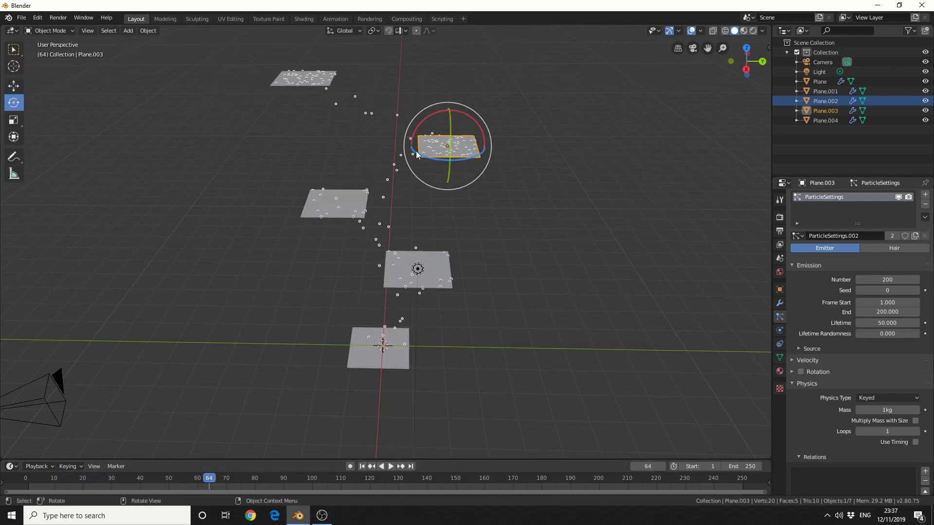
drag(463, 115, 402, 98)
click(335, 71)
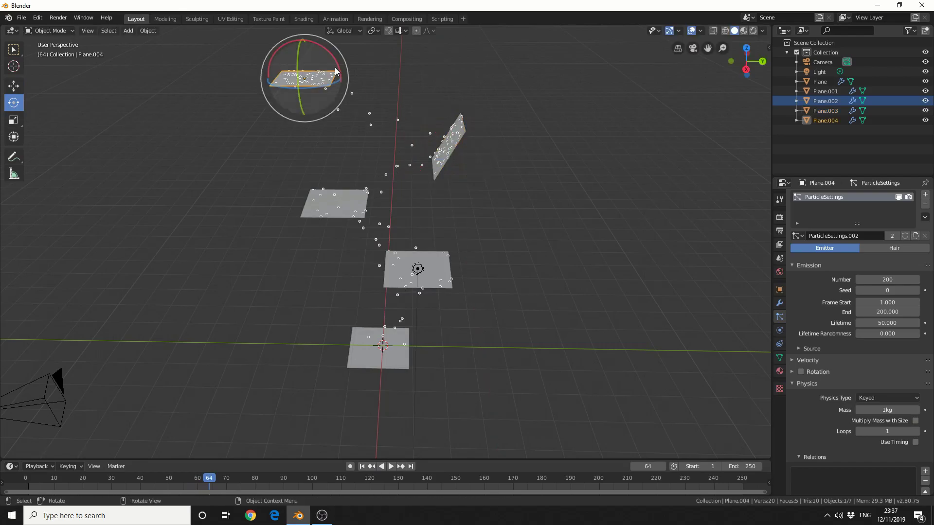
drag(335, 70, 356, 129)
click(343, 214)
drag(343, 214, 271, 234)
click(418, 273)
drag(417, 273, 348, 439)
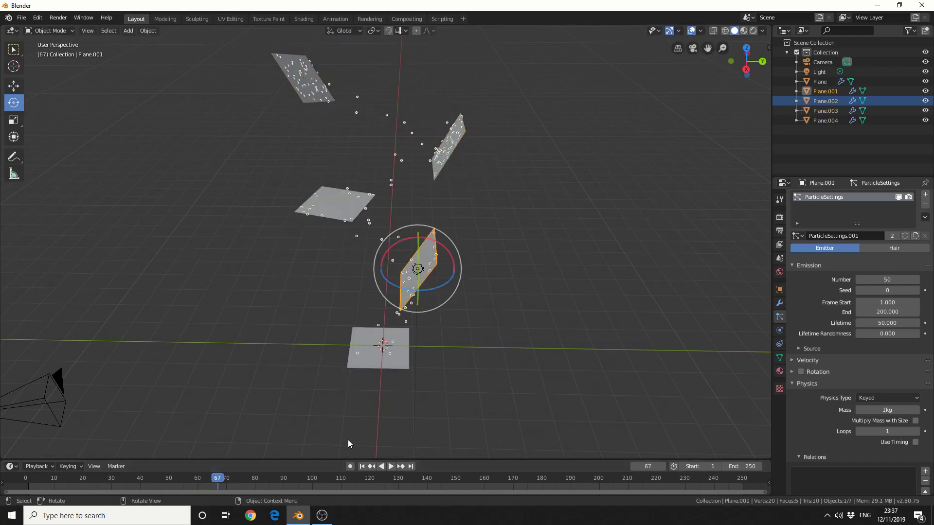
- Select the bottom emitter plane and bring up its particle Render As choices
click(365, 360)
scroll(812, 366, down, 4)
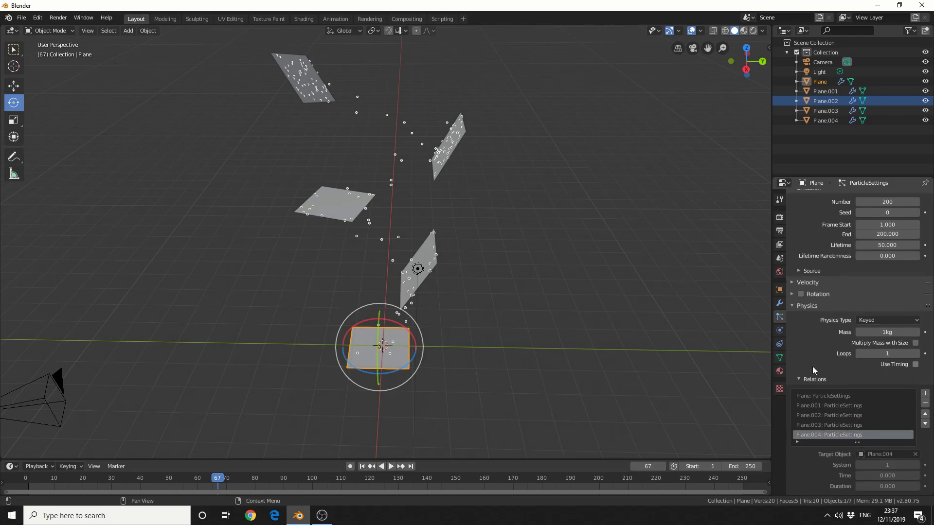
scroll(813, 366, down, 4)
click(807, 425)
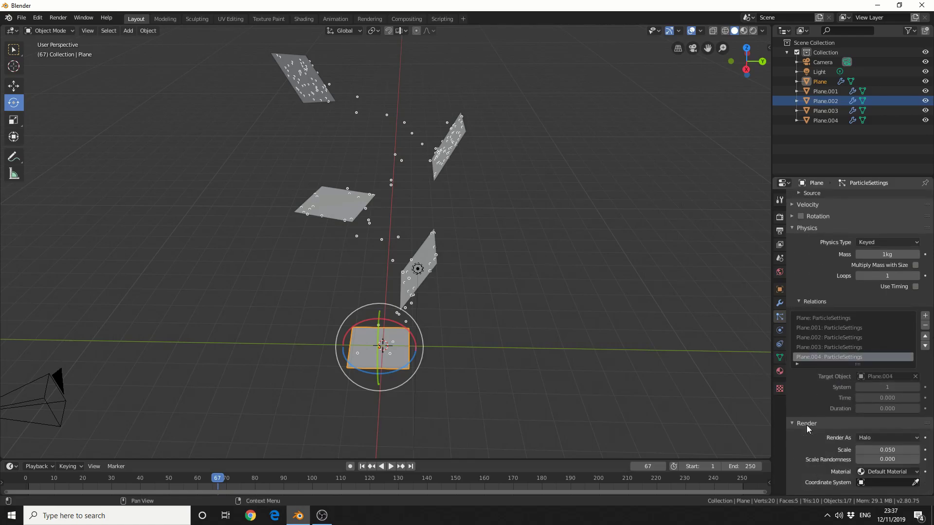
scroll(810, 423, down, 3)
click(864, 379)
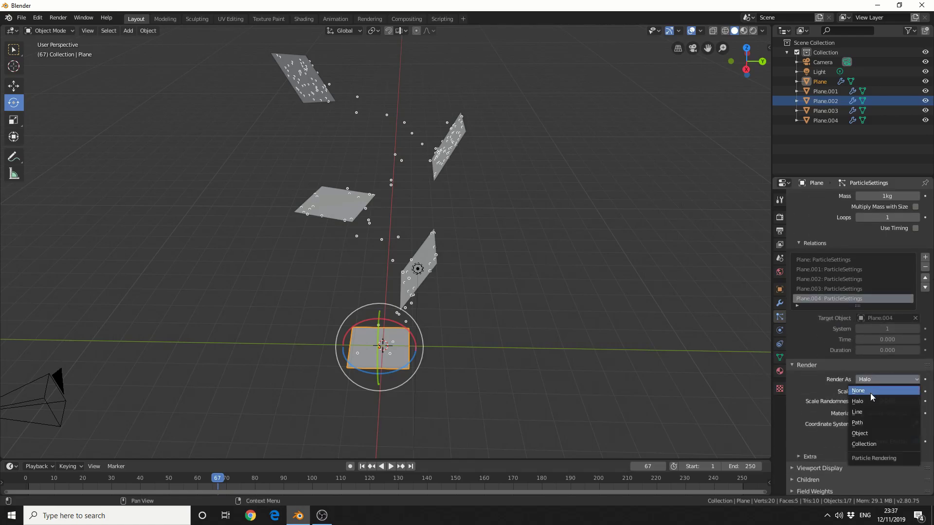
- Render the bottom plane's particles as Path and raise viewport Strand Steps to 7
click(860, 424)
middle_drag(541, 329, 474, 316)
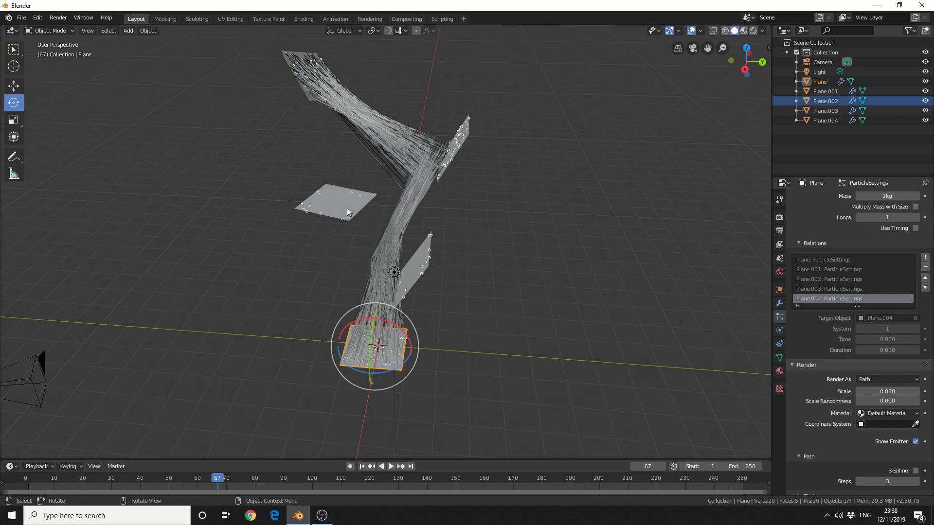
middle_drag(508, 254, 534, 254)
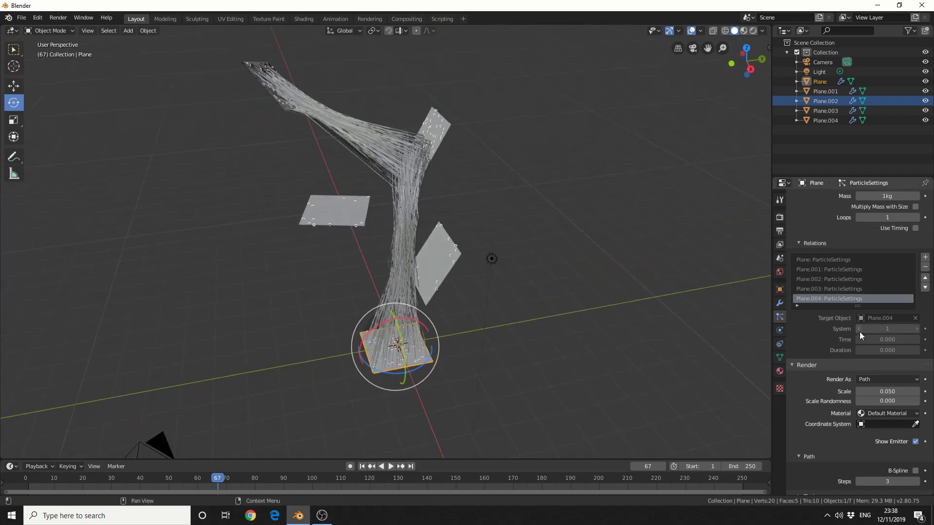
scroll(854, 340, down, 4)
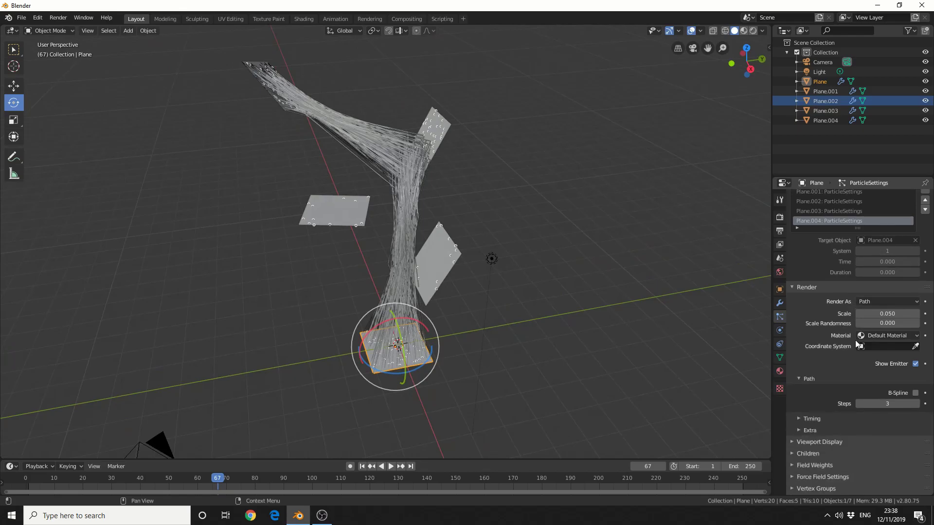
scroll(857, 344, down, 1)
click(821, 417)
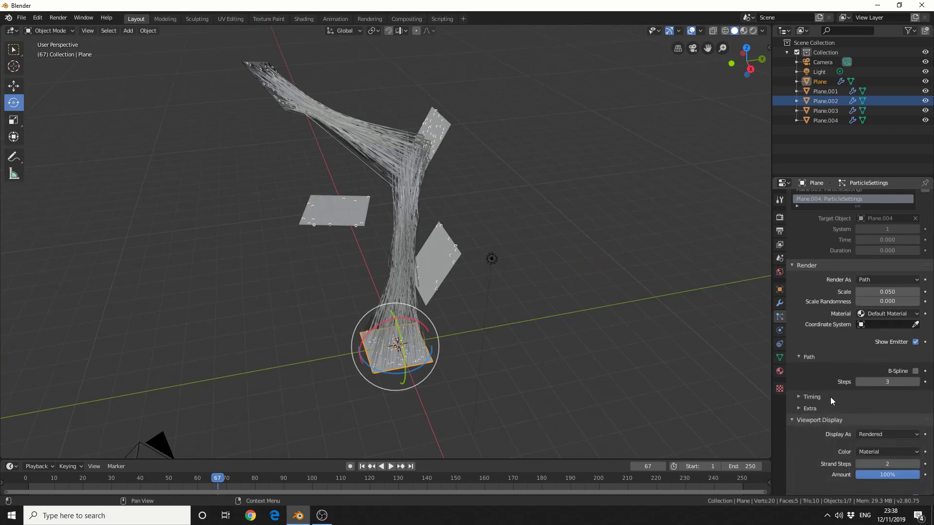
scroll(830, 397, down, 4)
mouse_move(871, 387)
mouse_down()
mouse_move(894, 387)
mouse_move(883, 386)
mouse_up()
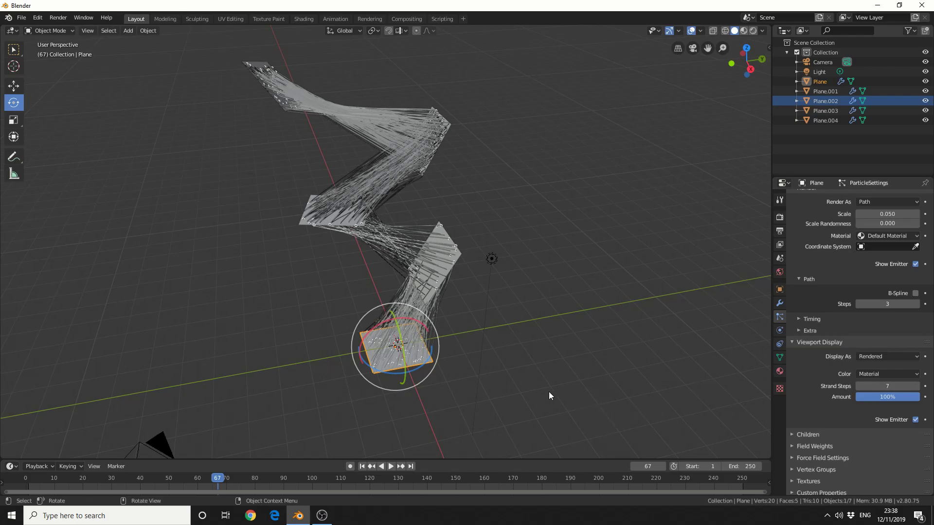
- Set normal velocity to 15.2 m/s on the bottom plane and 11.8 m/s on Plane.001, then select Plane.003
middle_drag(504, 393, 487, 349)
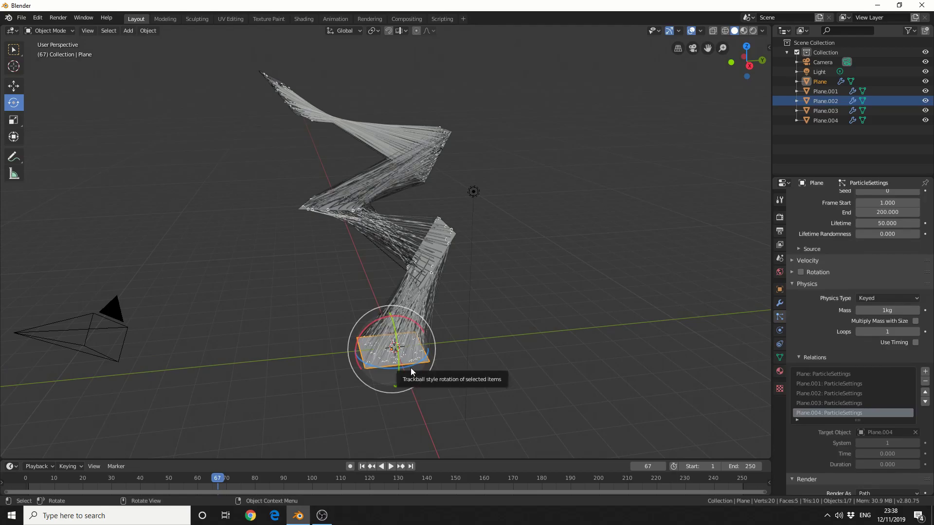
click(815, 261)
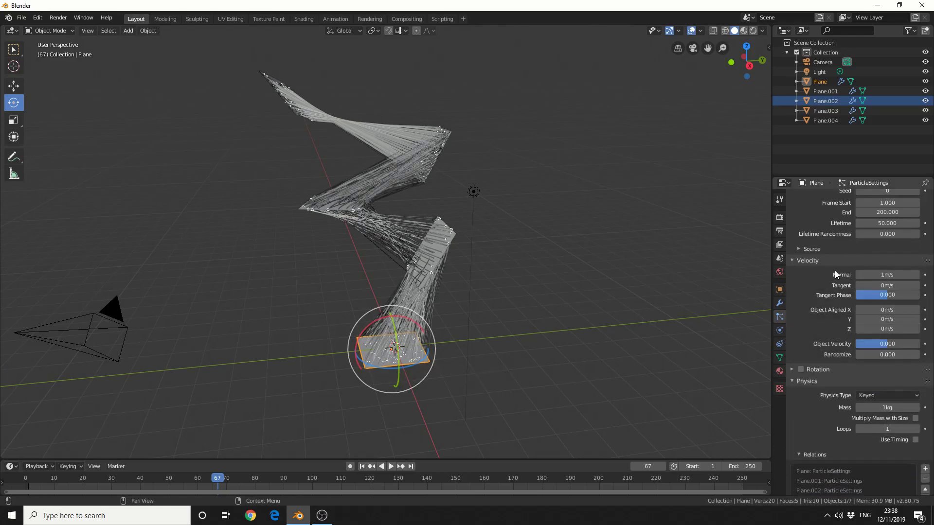
drag(863, 275, 872, 276)
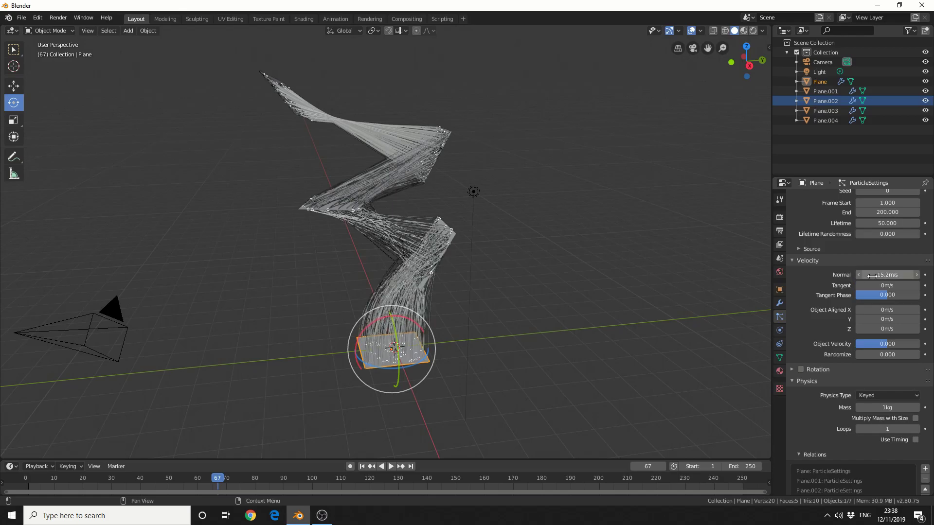
click(448, 234)
drag(887, 276, 907, 275)
click(417, 159)
click(432, 159)
middle_drag(601, 299, 457, 212)
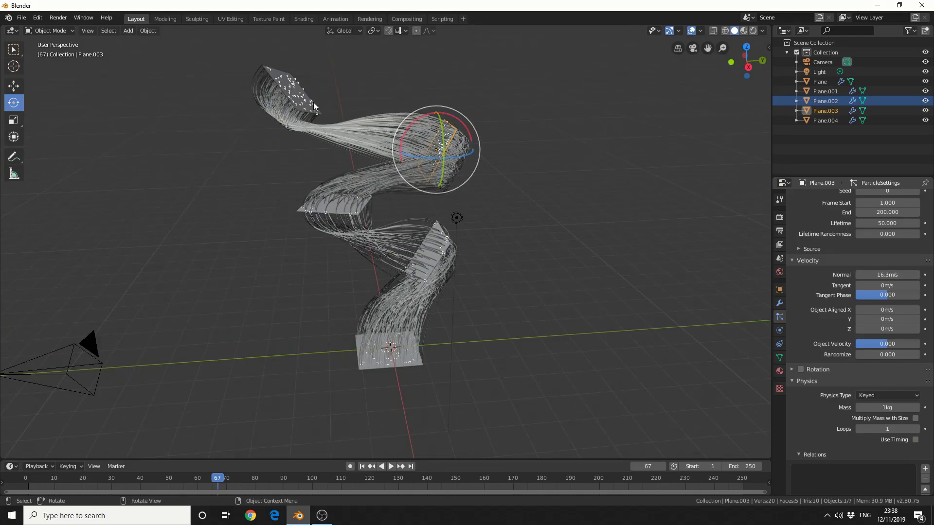
- Cut Plane.004's particle count to 20, then select the bottom plane and show its modifiers
click(288, 96)
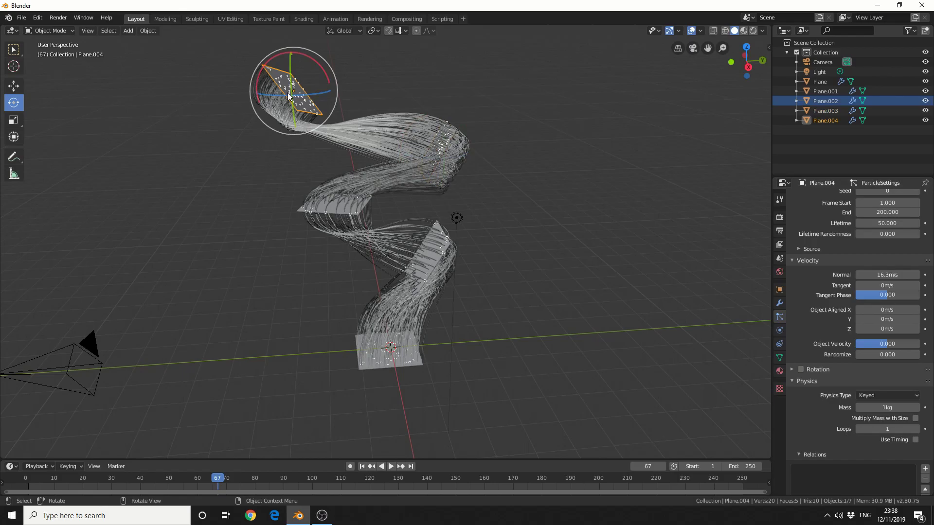
scroll(890, 268, up, 3)
click(894, 239)
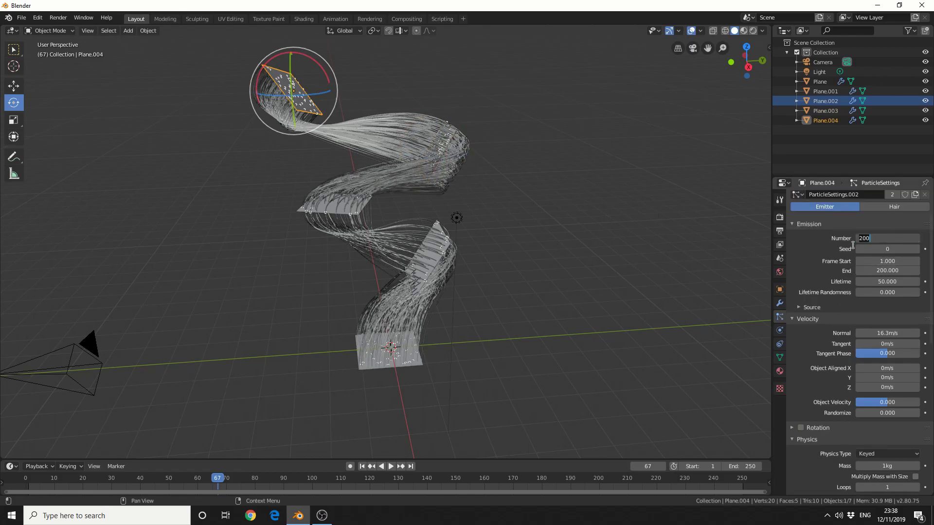
text(50)
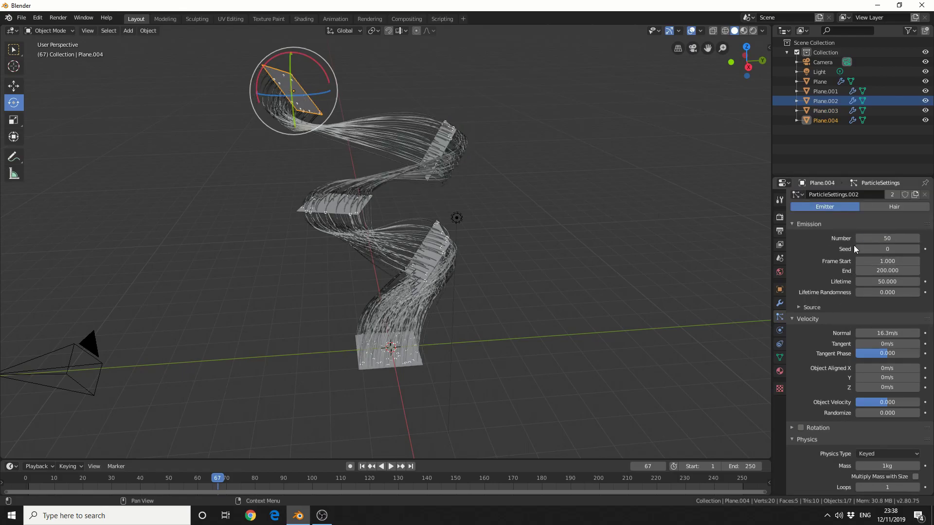
middle_drag(527, 275, 397, 190)
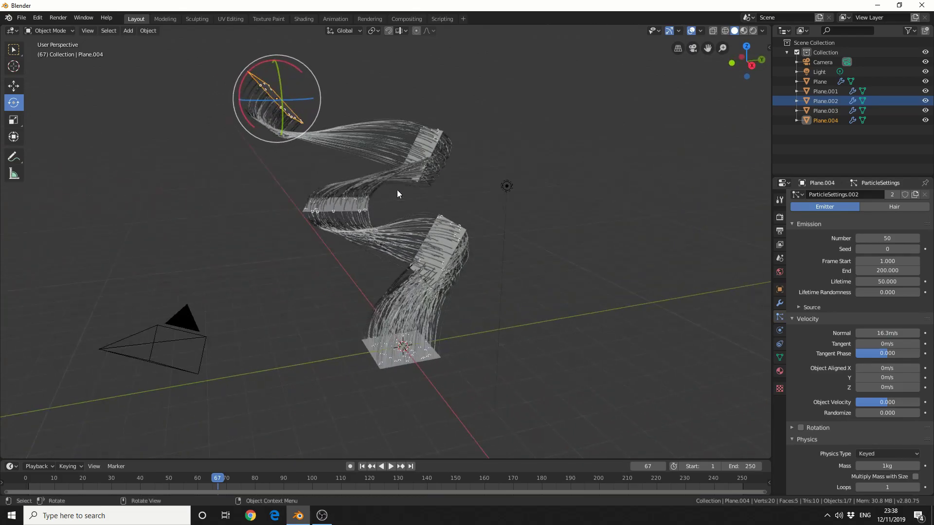
drag(895, 238, 878, 235)
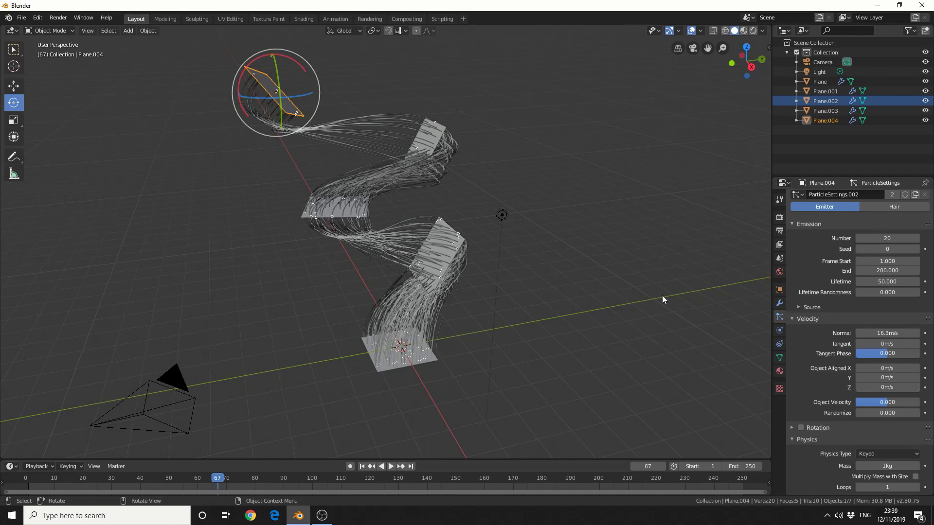
click(399, 348)
click(780, 303)
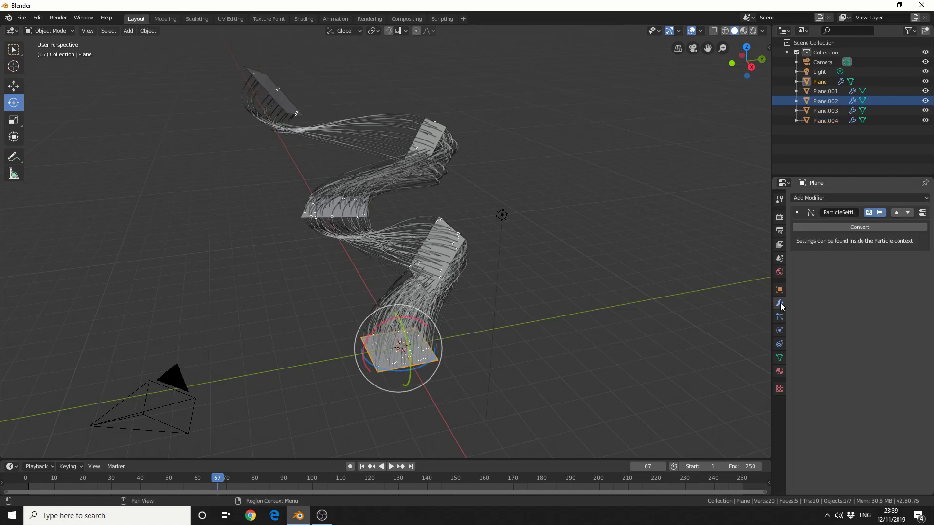
- Convert the bottom plane's particle paths into a new Mesh object, then convert it to a curve
click(863, 228)
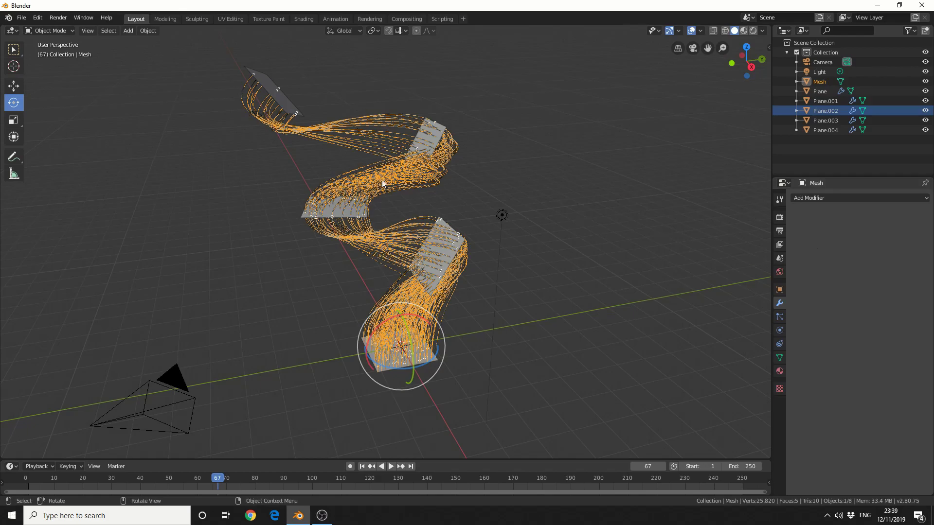
click(148, 30)
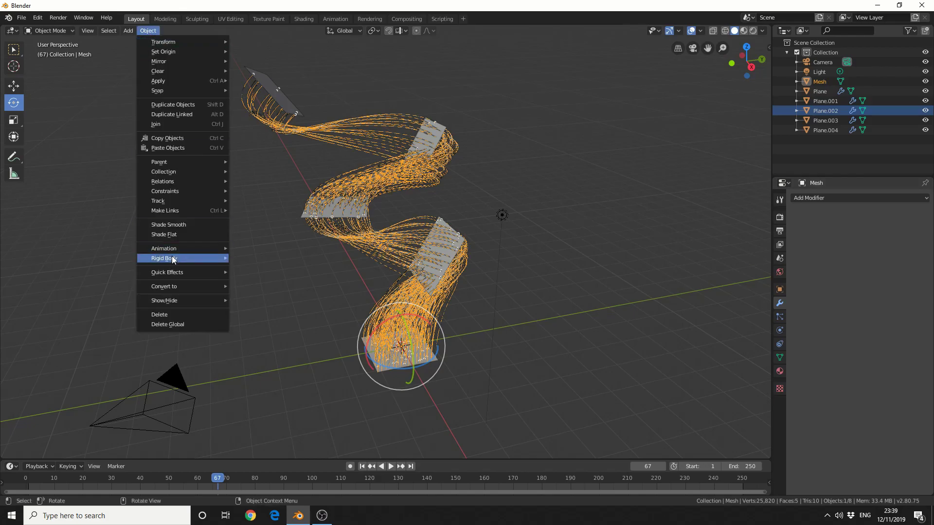
mouse_move(177, 285)
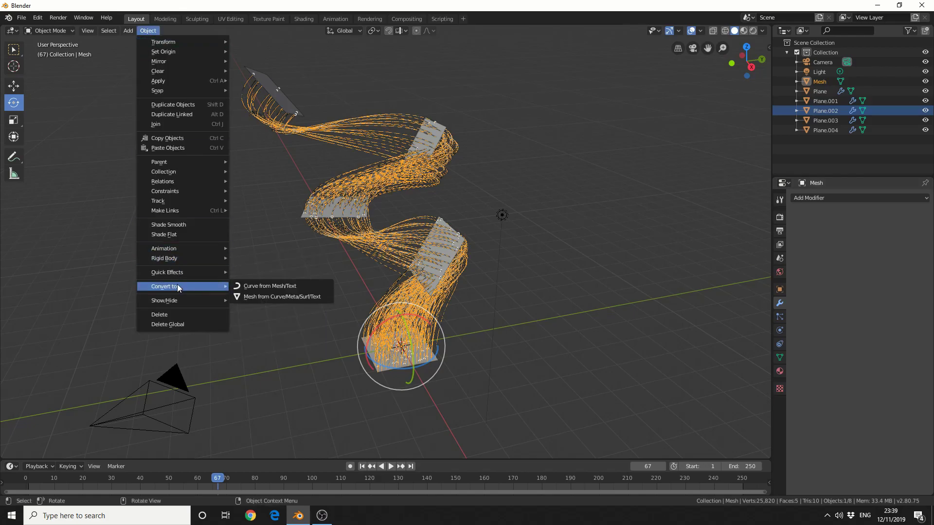
click(245, 291)
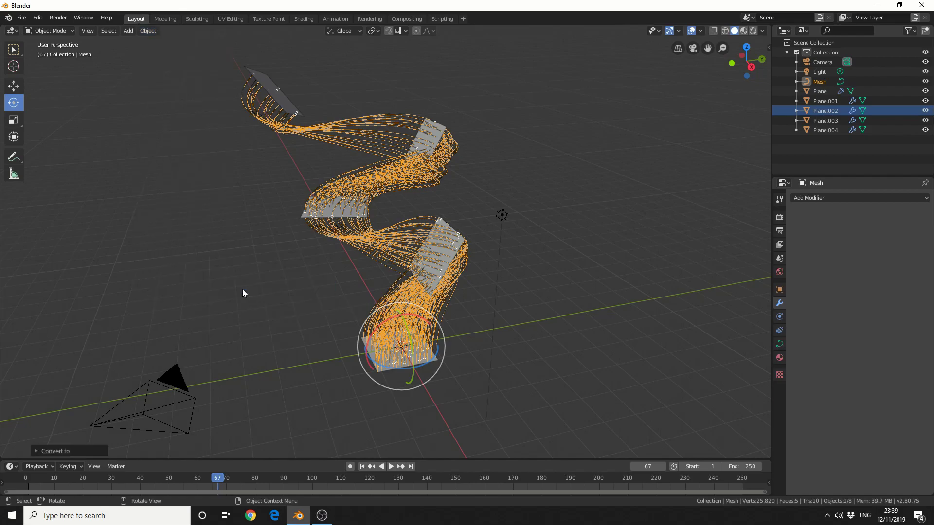
- Set the Mesh curve's Bevel Depth to 0.03 m so its strands become round tubes
click(780, 344)
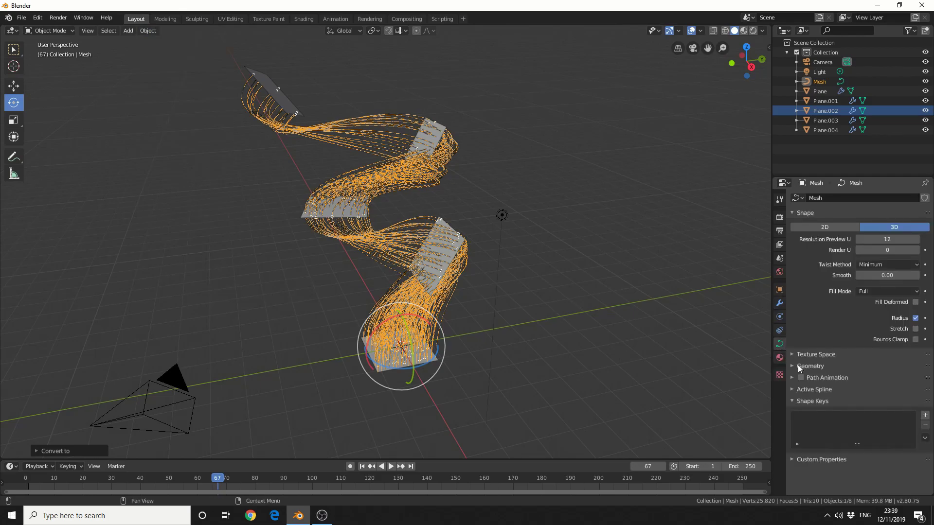
click(820, 366)
scroll(830, 368, down, 3)
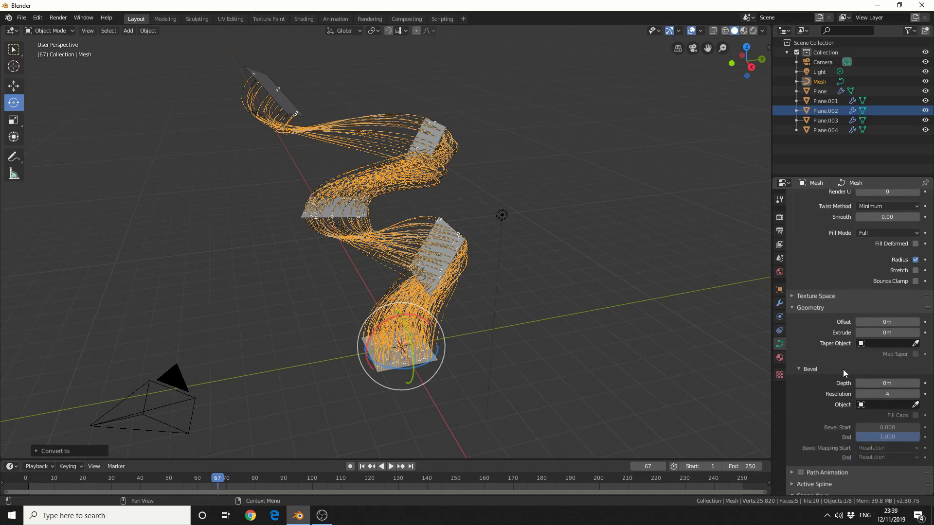
click(887, 383)
text(0.03)
key(Return)
middle_drag(535, 341, 467, 332)
click(467, 332)
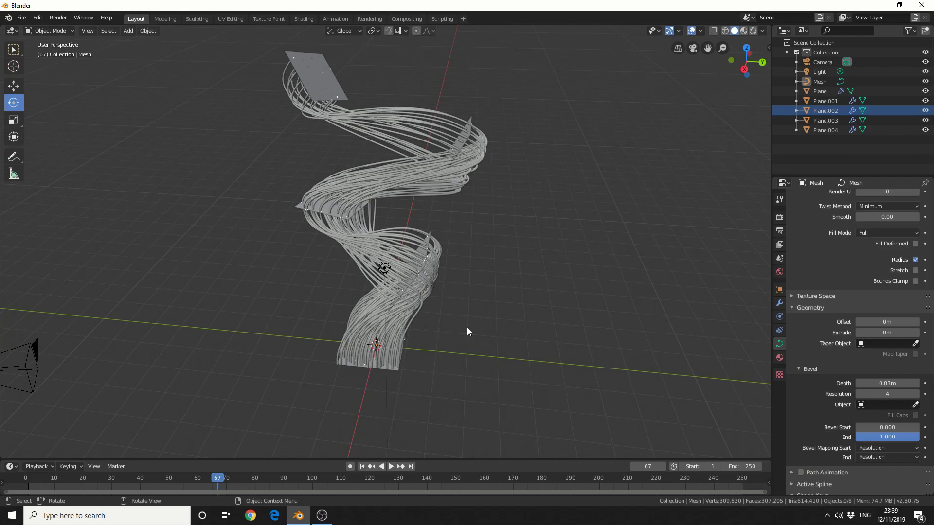
middle_drag(489, 331, 594, 280)
- Hide Plane.001, Plane.002, Plane.003 and Plane.004, leaving the tubes rising from the base plane
click(926, 101)
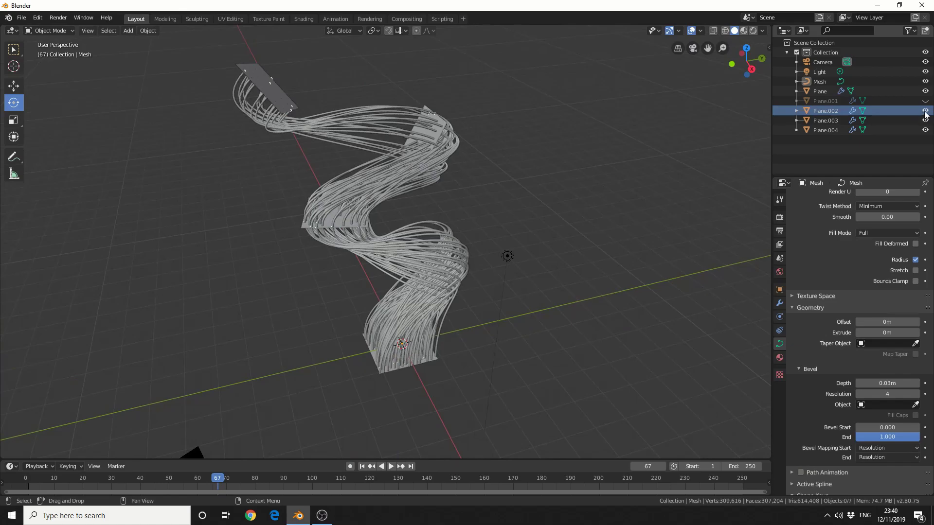
click(926, 111)
click(926, 121)
click(925, 131)
middle_drag(575, 325, 513, 356)
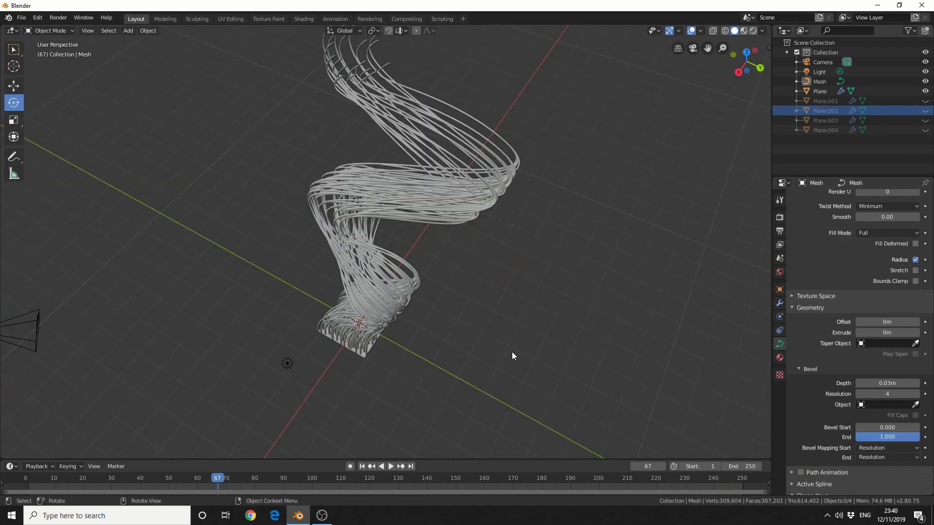